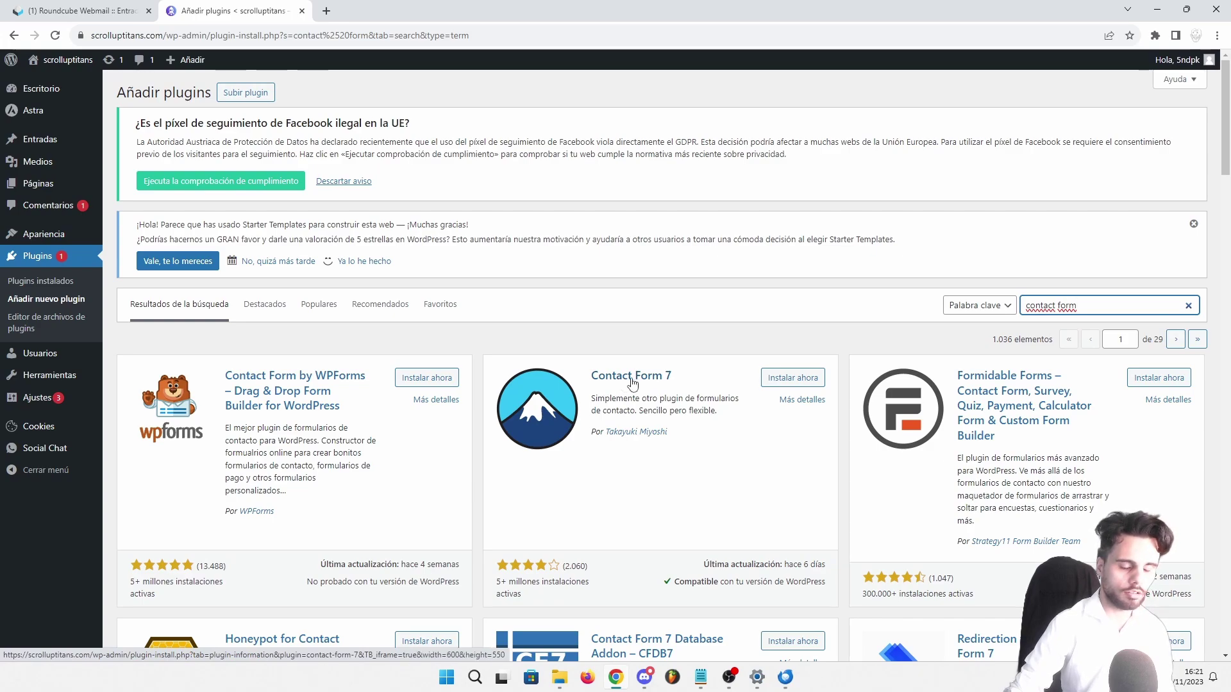
Install Contact Form 7 from the search results and activate it
{"action": "left_click", "coordinate": [790, 382]}
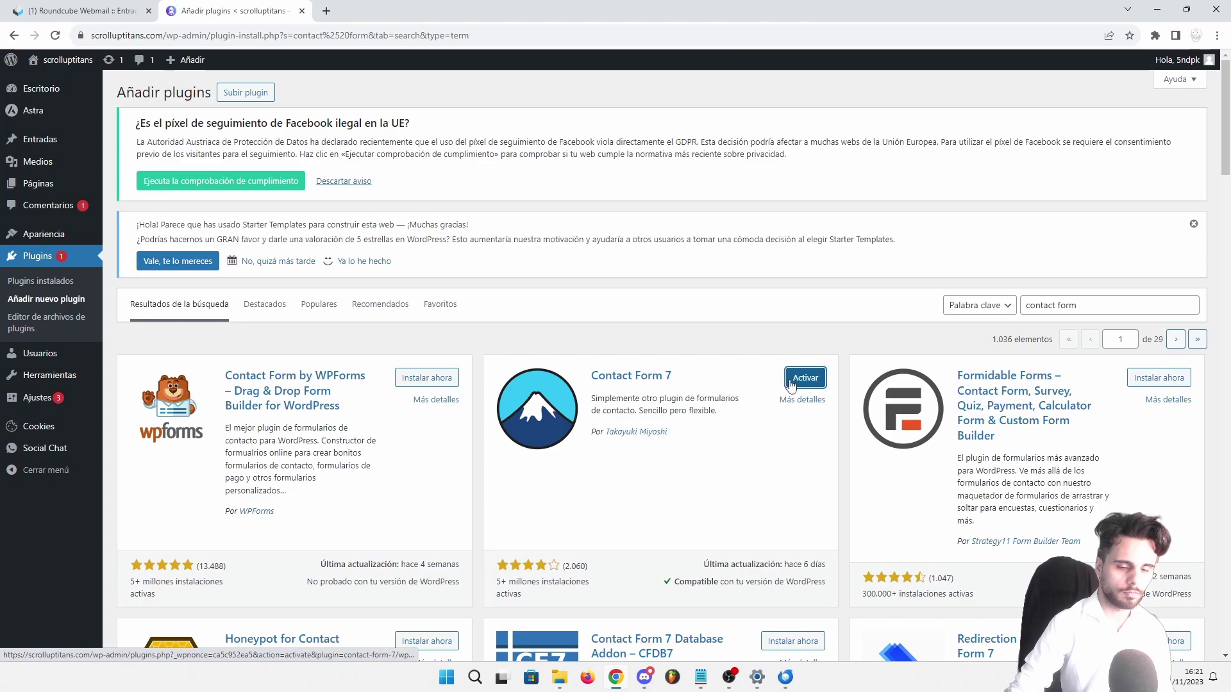
{"action": "left_click", "coordinate": [806, 380]}
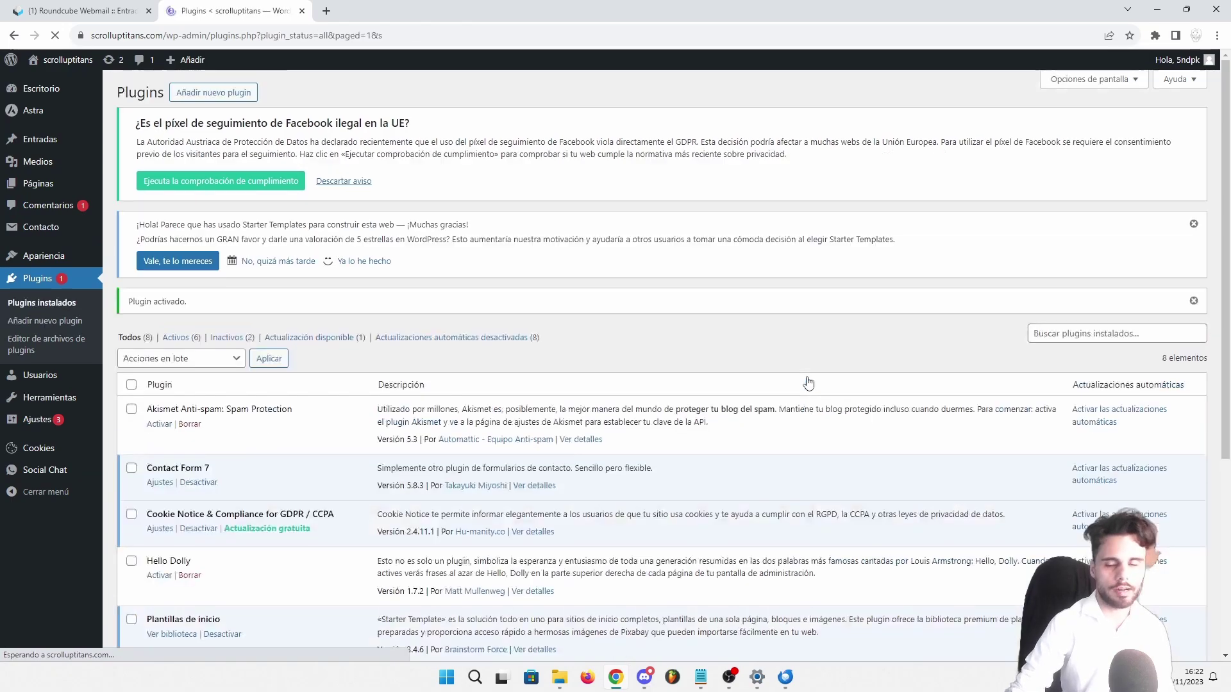
Open Contact Form 7's Ajustes and select the Formulario de contacto 1 shortcode
{"action": "scroll", "coordinate": [239, 408], "scroll_direction": "down", "scroll_amount": 2}
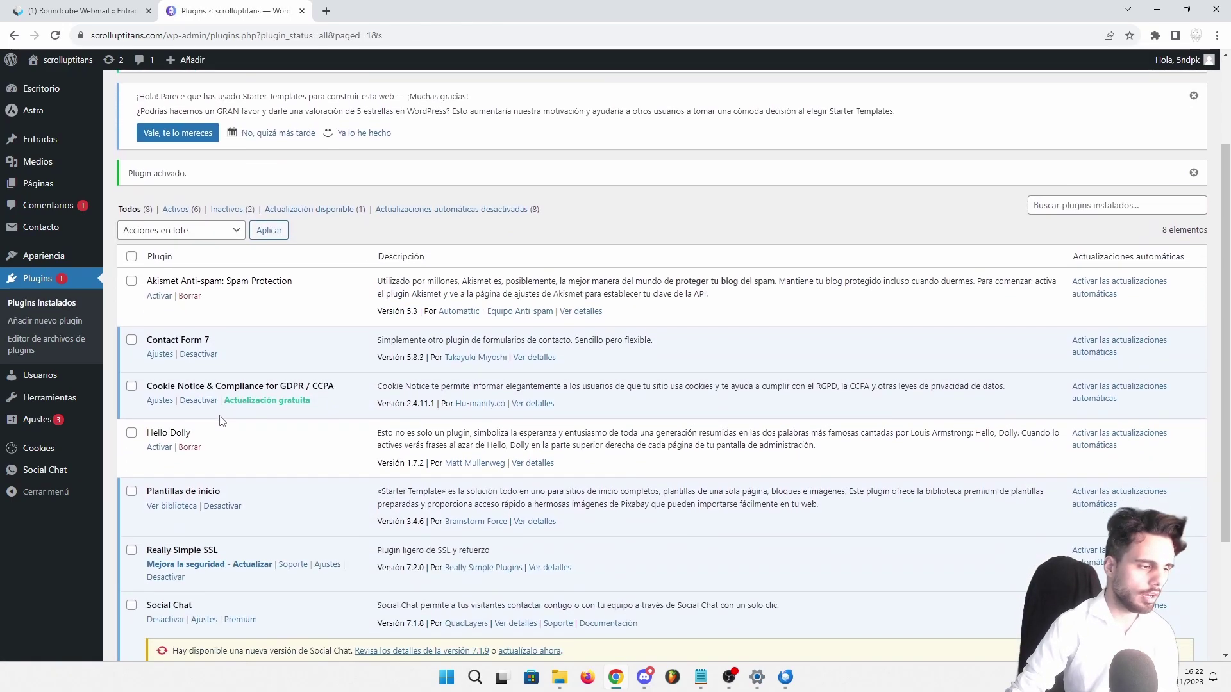
{"action": "left_click", "coordinate": [160, 355]}
{"action": "left_click", "coordinate": [549, 538]}
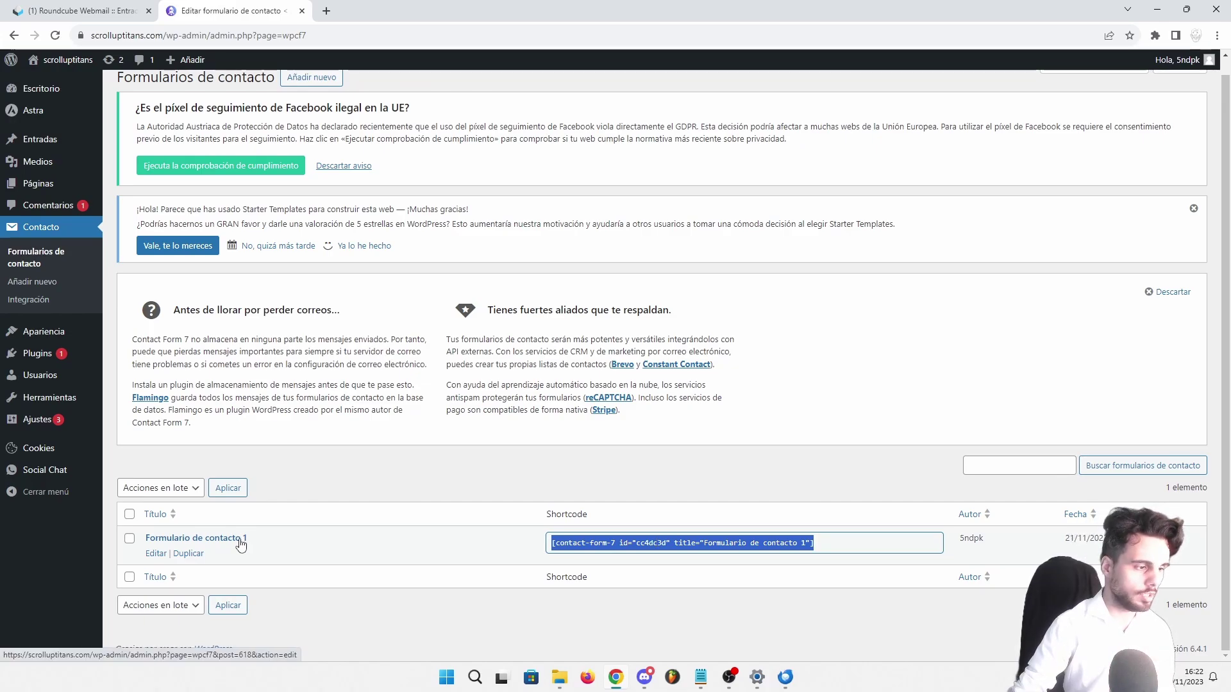
{"action": "scroll", "coordinate": [248, 557], "scroll_direction": "up", "scroll_amount": 1}
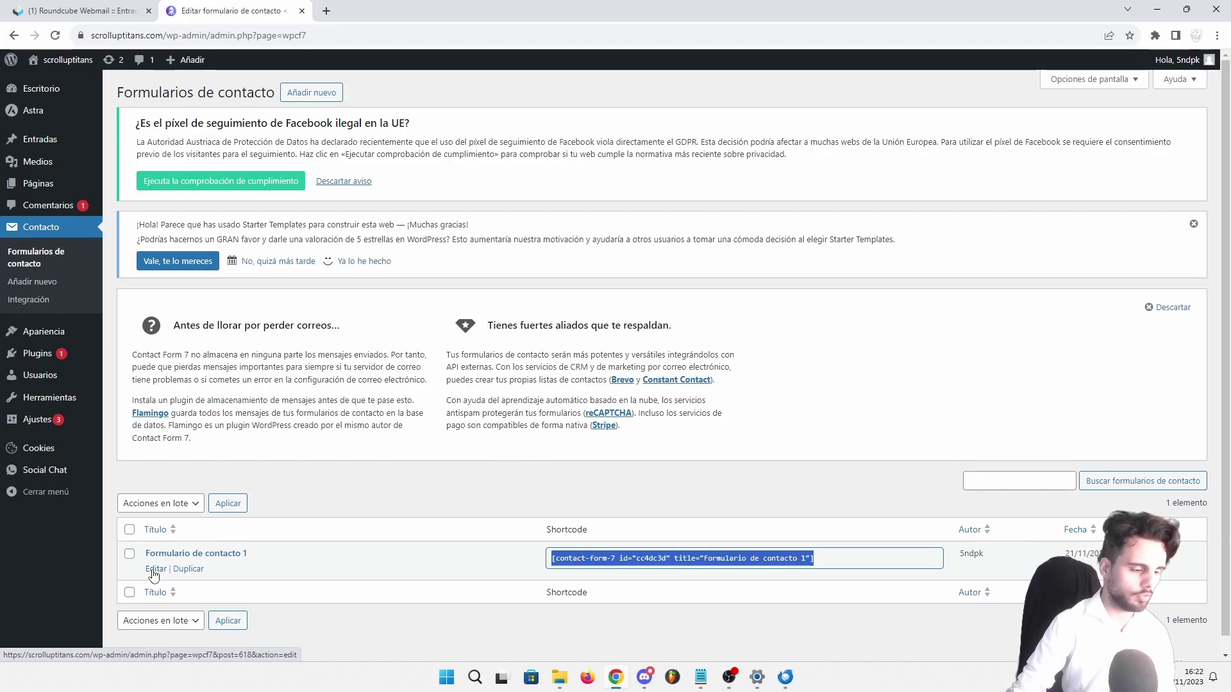
Create a new form and relabel 'Tu nombre' as '¿como te llamas?' in the template
{"action": "left_click", "coordinate": [302, 102]}
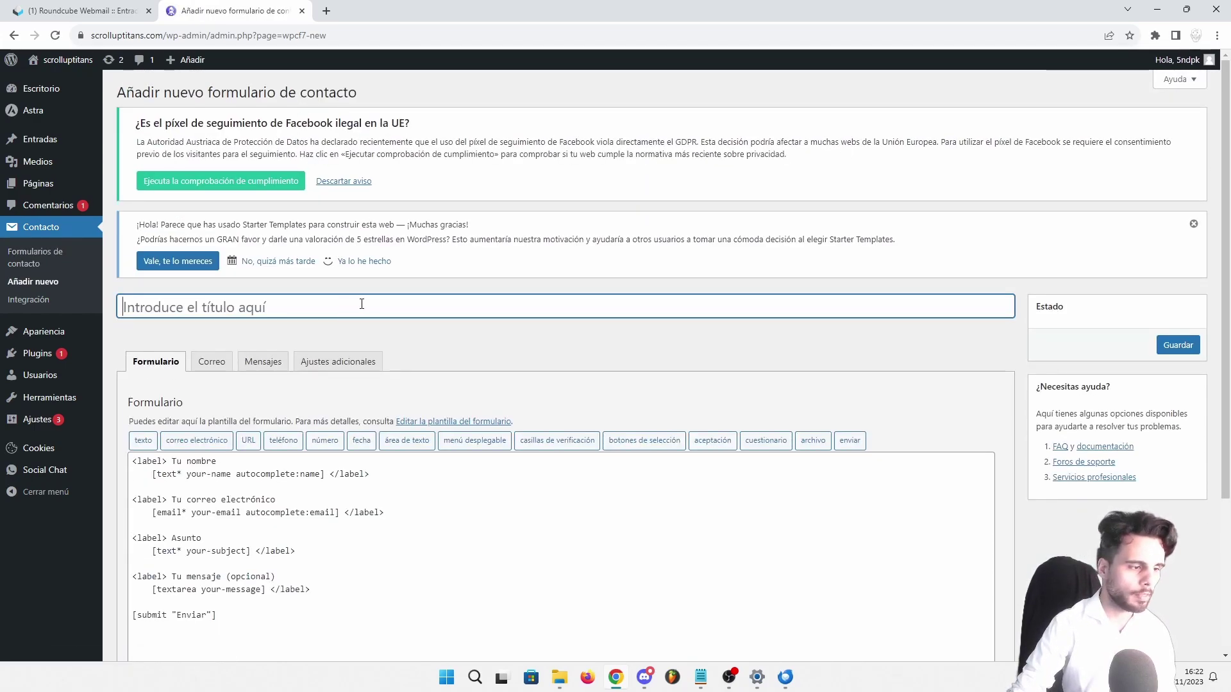
{"action": "scroll", "coordinate": [393, 313], "scroll_direction": "down", "scroll_amount": 2}
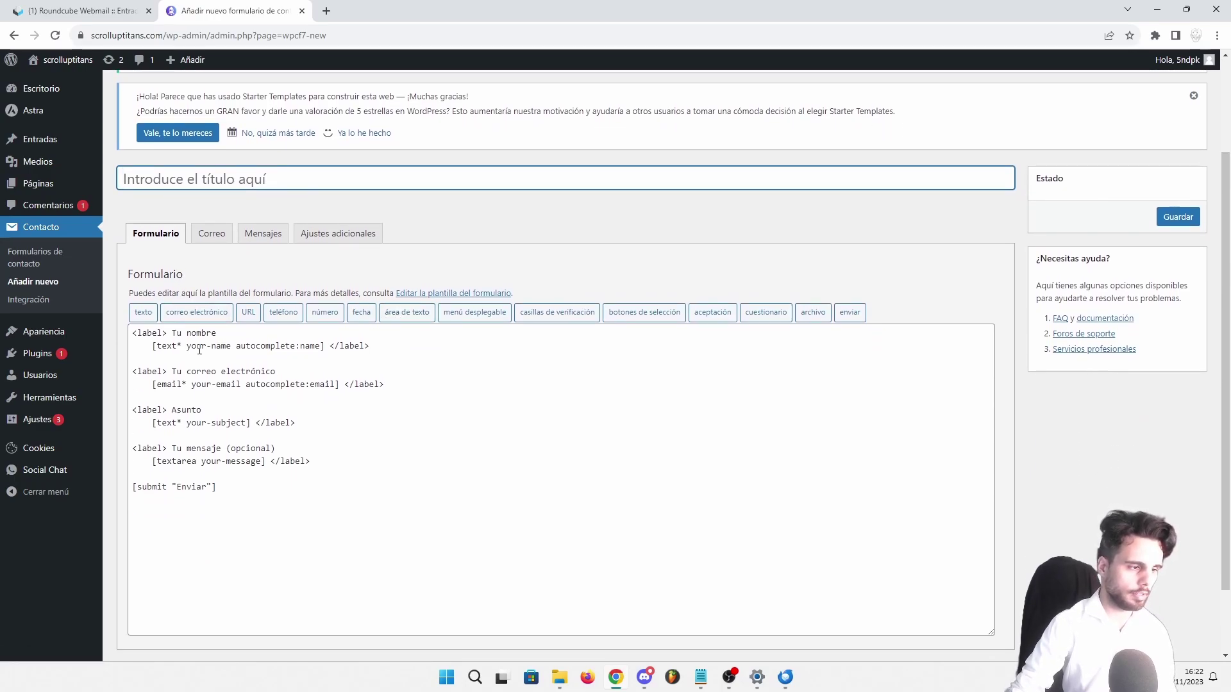
{"action": "double_click", "coordinate": [146, 332]}
{"action": "left_click", "coordinate": [173, 332]}
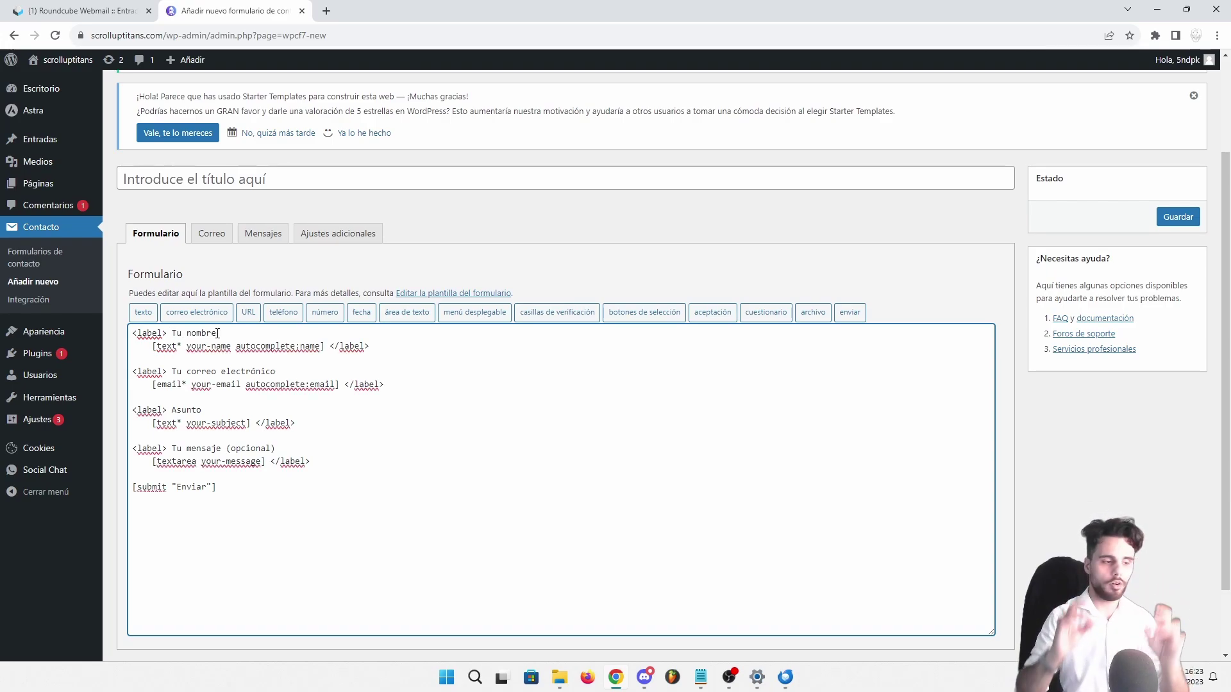
{"action": "left_click", "coordinate": [218, 332], "text": "shift"}
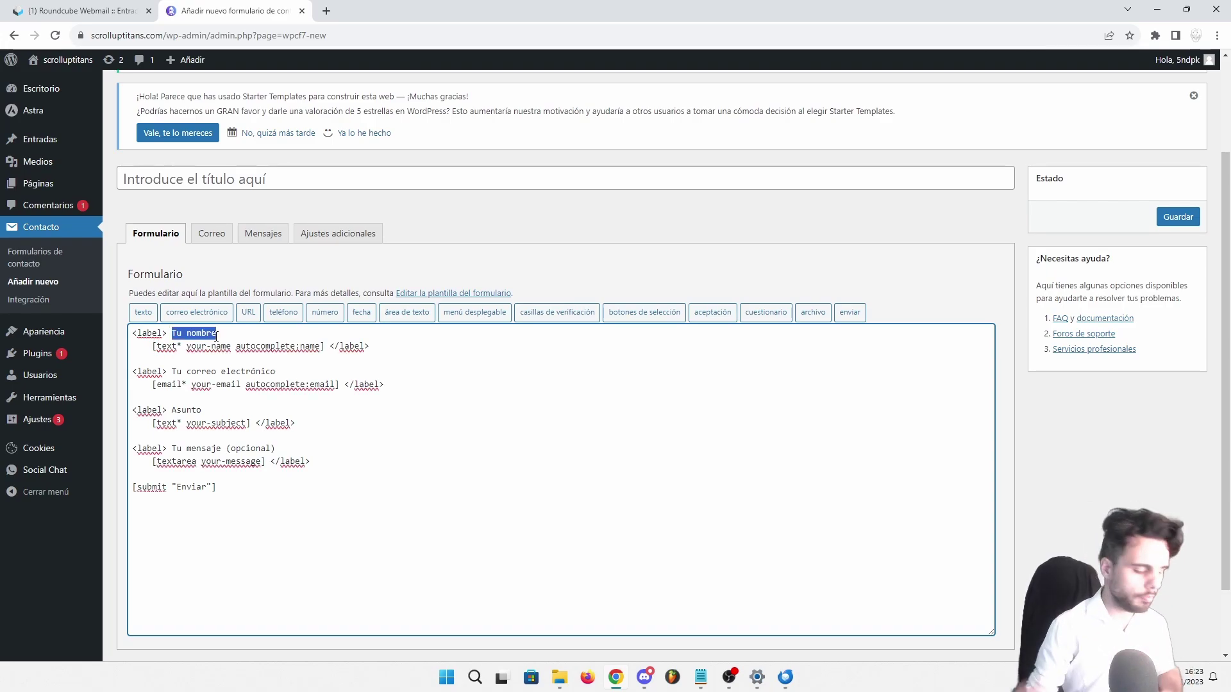
{"action": "type", "text": "como te llam"}
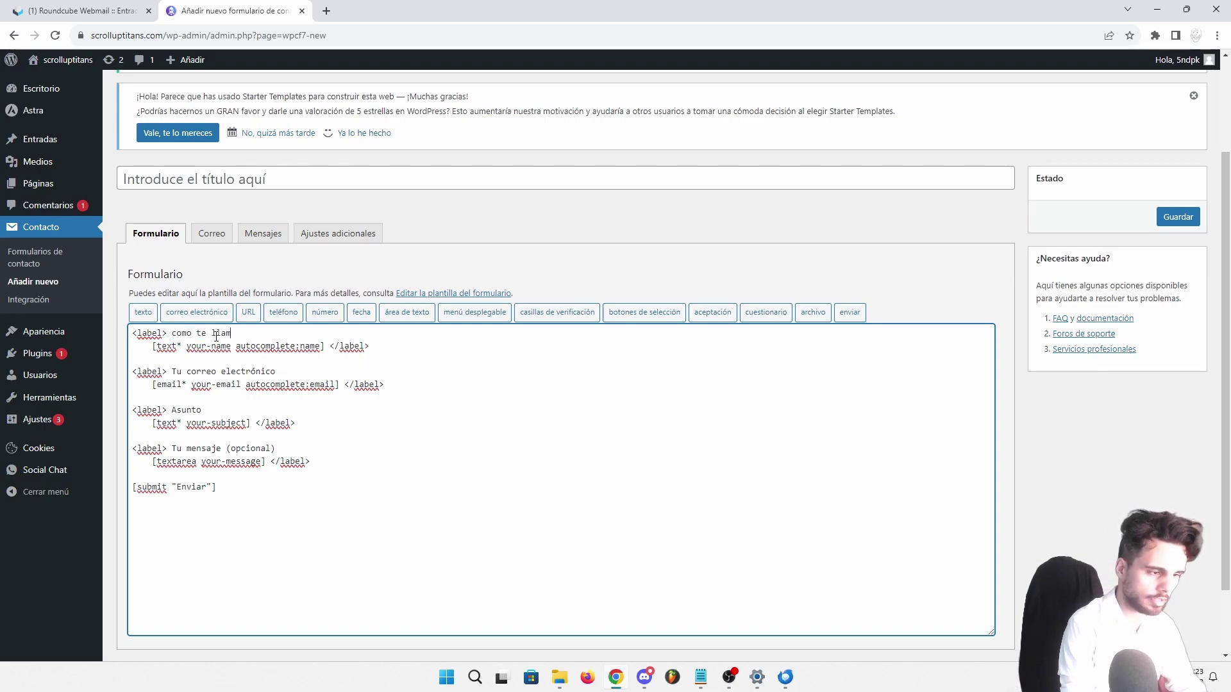
{"action": "type", "text": "as¿?"}
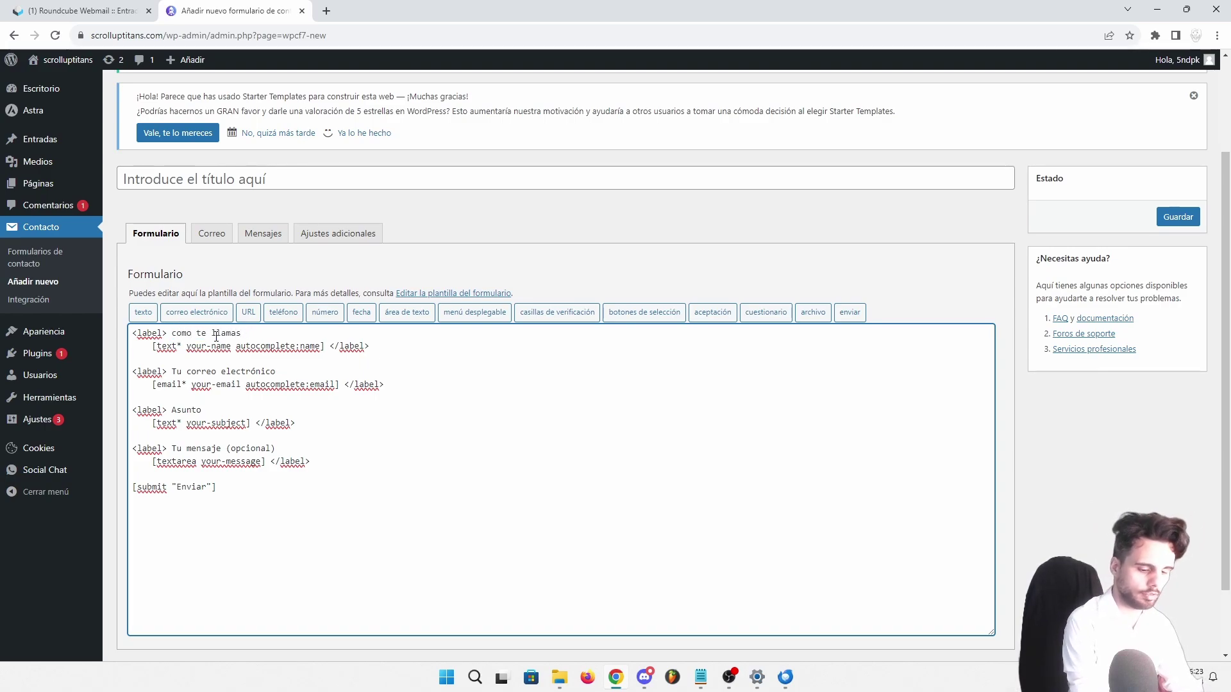
{"action": "key", "text": "ctrl+Left"}
{"action": "key", "text": "ctrl+Left"}
{"action": "key", "text": "ctrl+Left"}
{"action": "type", "text": "¿"}
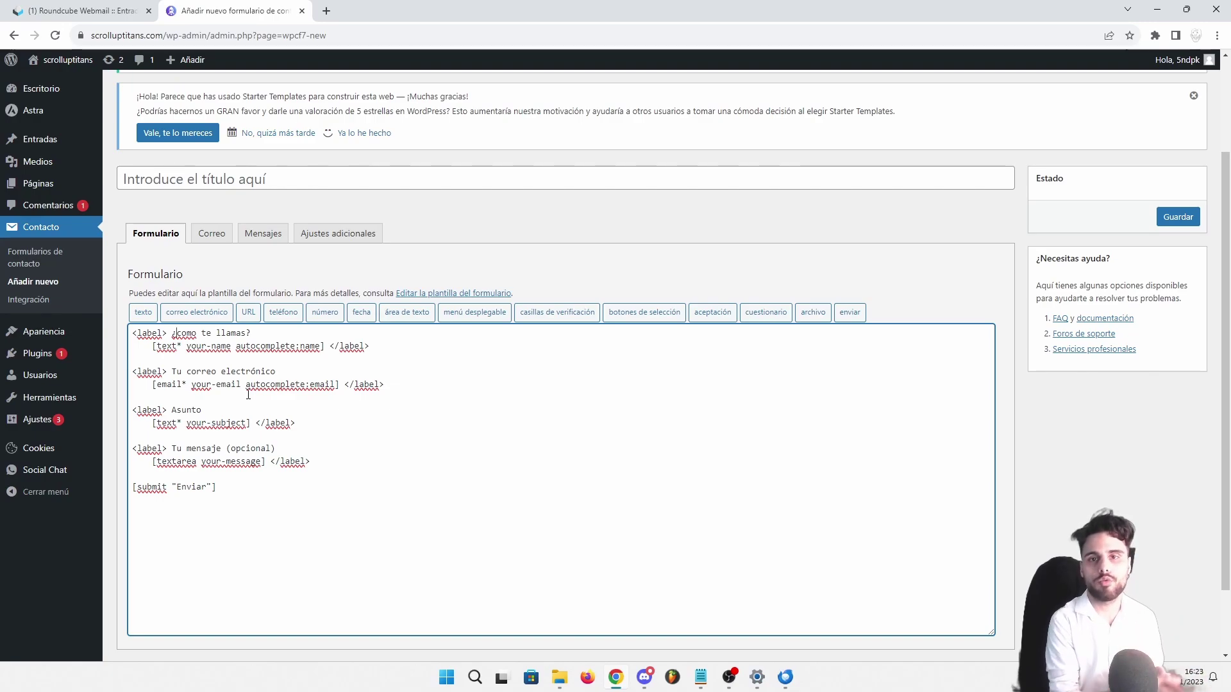
Duplicate the Asunto field block below itself and rename the copy's label to Empresa
{"action": "left_click_drag", "start_coordinate": [296, 424], "coordinate": [131, 410]}
{"action": "key", "text": "ctrl+c"}
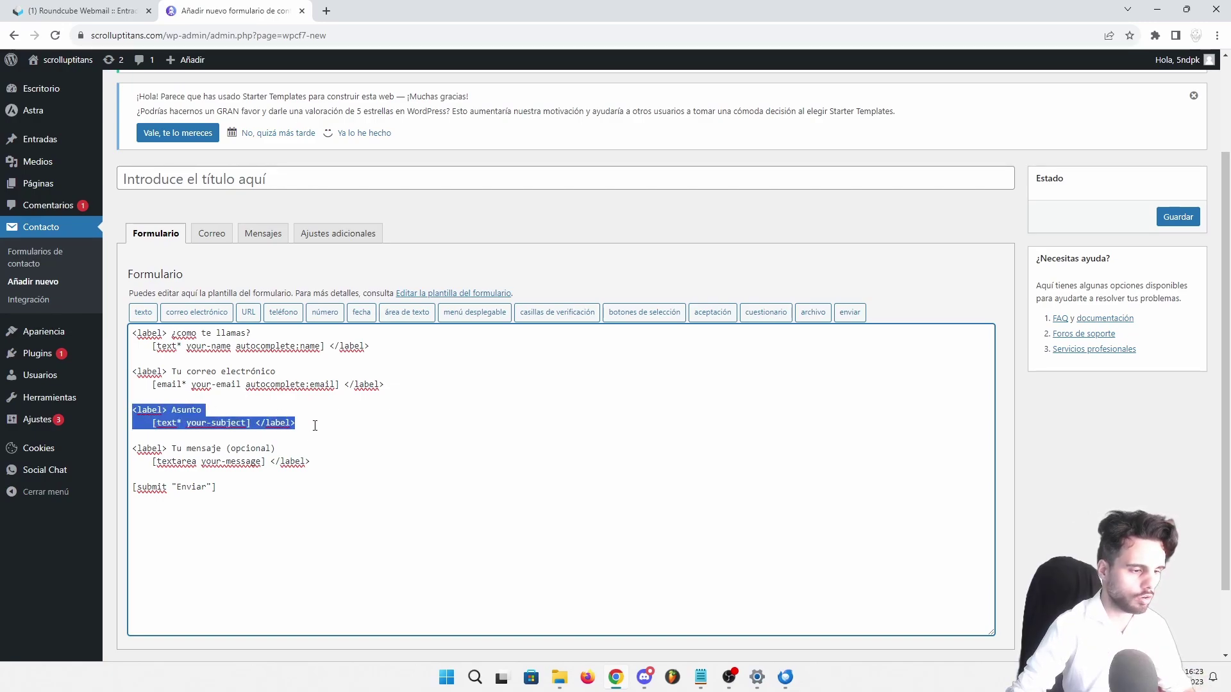
{"action": "left_click", "coordinate": [315, 424]}
{"action": "key", "text": "Return"}
{"action": "key", "text": "Return"}
{"action": "key", "text": "ctrl+v"}
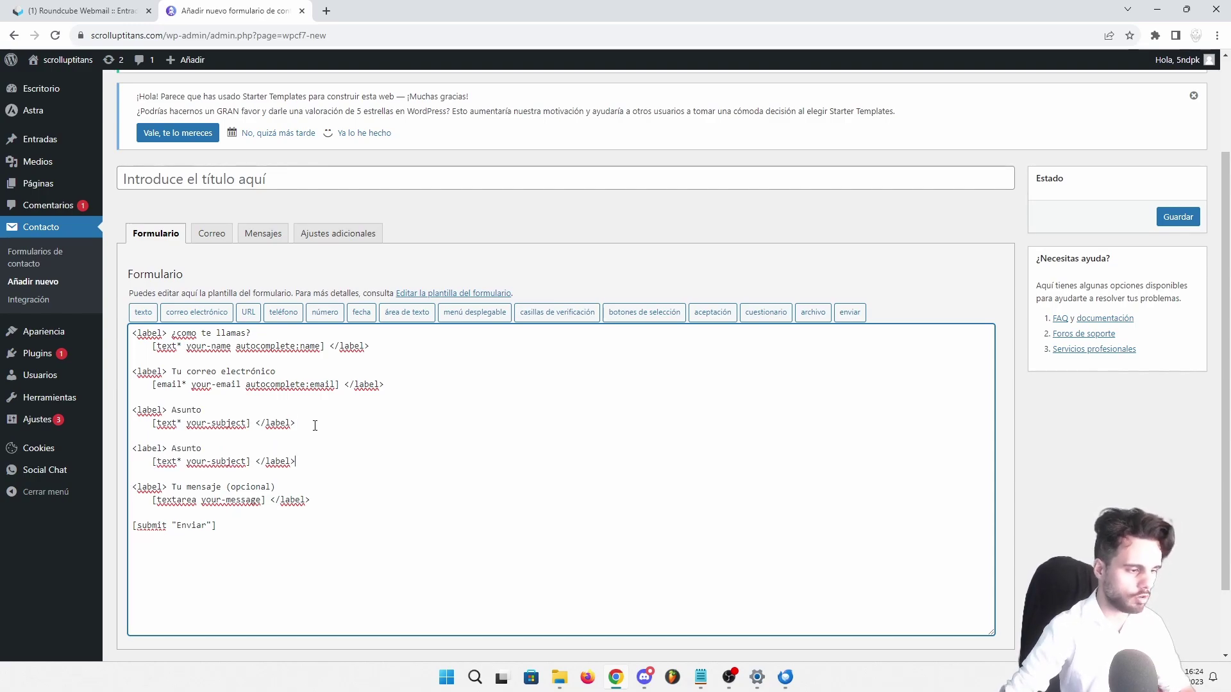
{"action": "left_click_drag", "start_coordinate": [204, 448], "coordinate": [173, 447]}
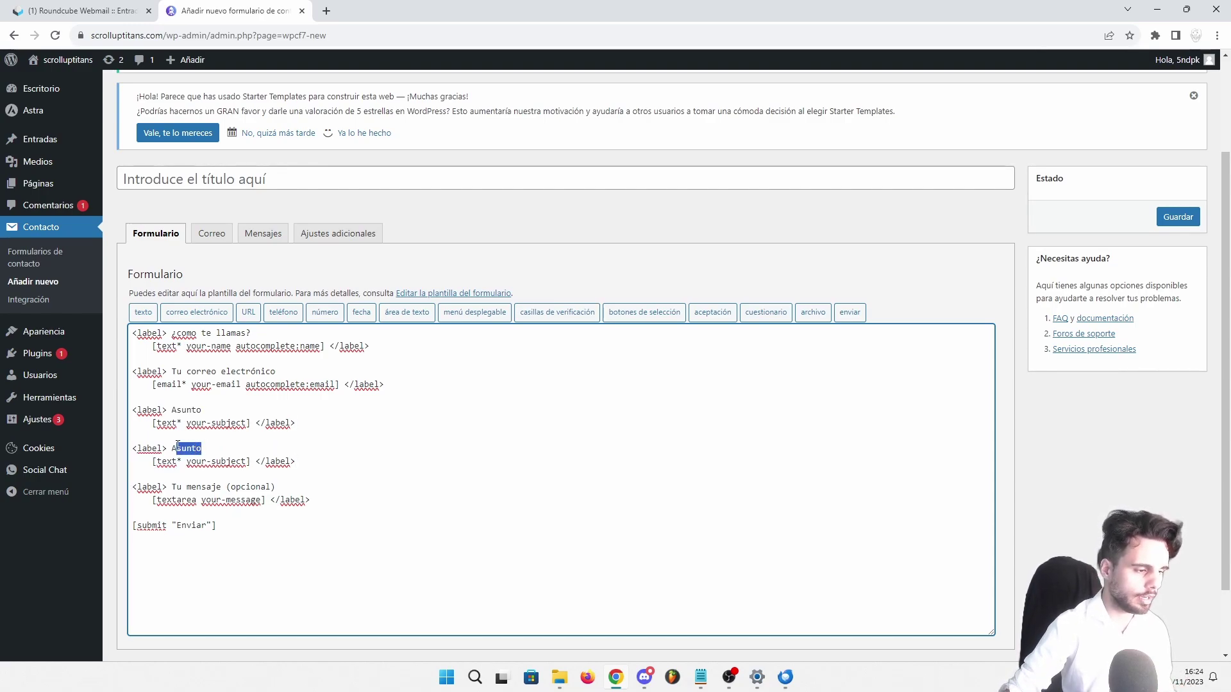
{"action": "type", "text": "Empresa"}
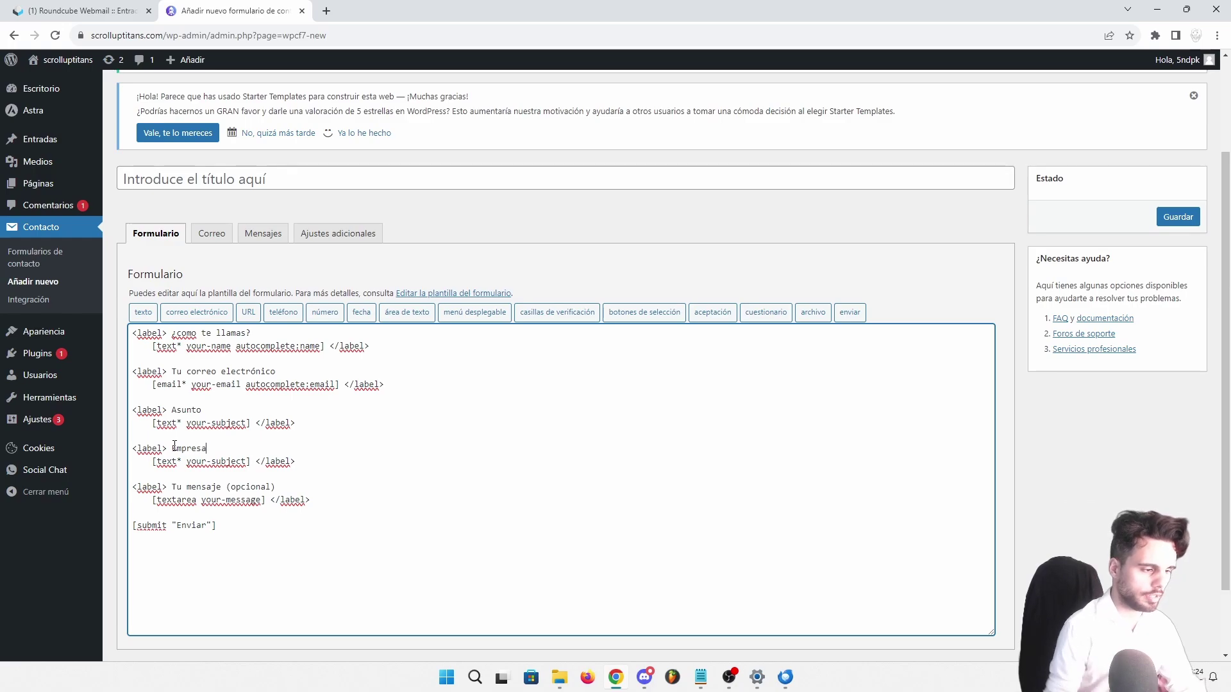
Replace the Empresa field's tag with [textarea your-message]
{"action": "left_click", "coordinate": [152, 461]}
{"action": "key", "text": "shift+Right"}
{"action": "key", "text": "shift+Right"}
{"action": "key", "text": "shift+Right"}
{"action": "key", "text": "shift+Right"}
{"action": "key", "text": "shift+Right"}
{"action": "key", "text": "shift+Right"}
{"action": "key", "text": "shift+Right"}
{"action": "key", "text": "shift+Right"}
{"action": "key", "text": "shift+Right"}
{"action": "key", "text": "shift+Right"}
{"action": "key", "text": "shift+Right"}
{"action": "key", "text": "shift+Right"}
{"action": "key", "text": "shift+Right"}
{"action": "key", "text": "shift+Right"}
{"action": "key", "text": "shift+Right"}
{"action": "key", "text": "shift+Right"}
{"action": "key", "text": "shift+Right"}
{"action": "key", "text": "shift+Right"}
{"action": "key", "text": "shift+Right"}
{"action": "key", "text": "shift+Right"}
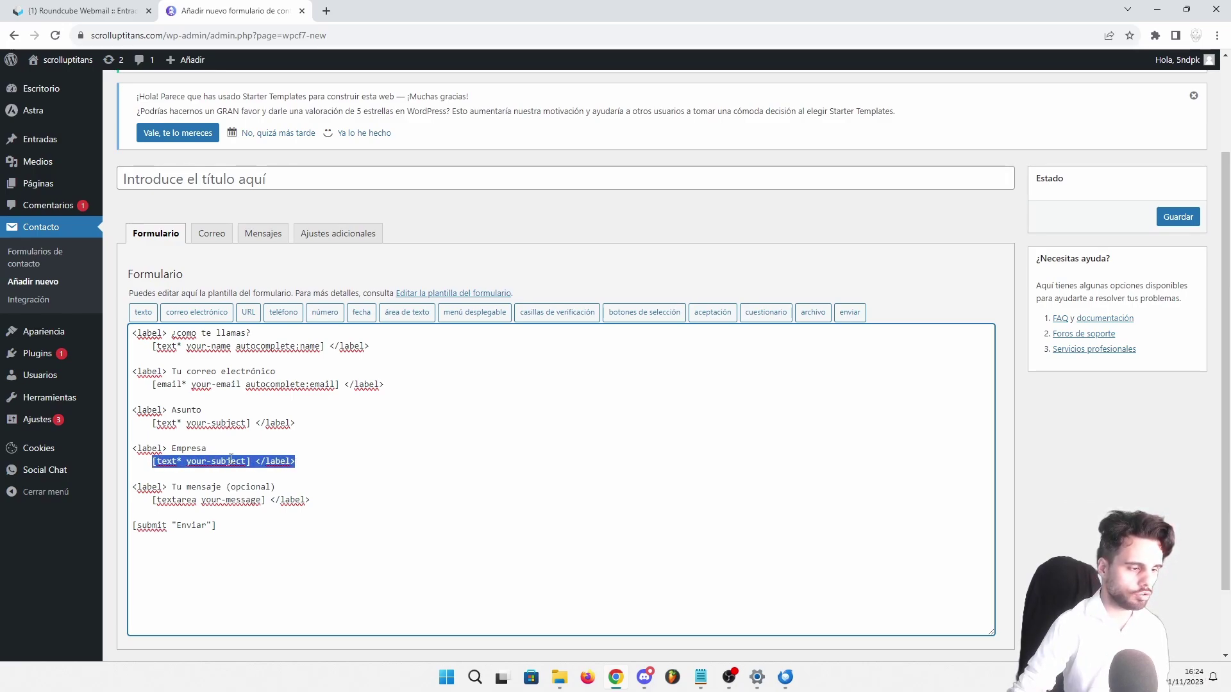
{"action": "left_click_drag", "start_coordinate": [152, 500], "coordinate": [266, 500]}
{"action": "key", "text": "ctrl+c"}
{"action": "left_click_drag", "start_coordinate": [153, 461], "coordinate": [249, 465]}
{"action": "key", "text": "ctrl+v"}
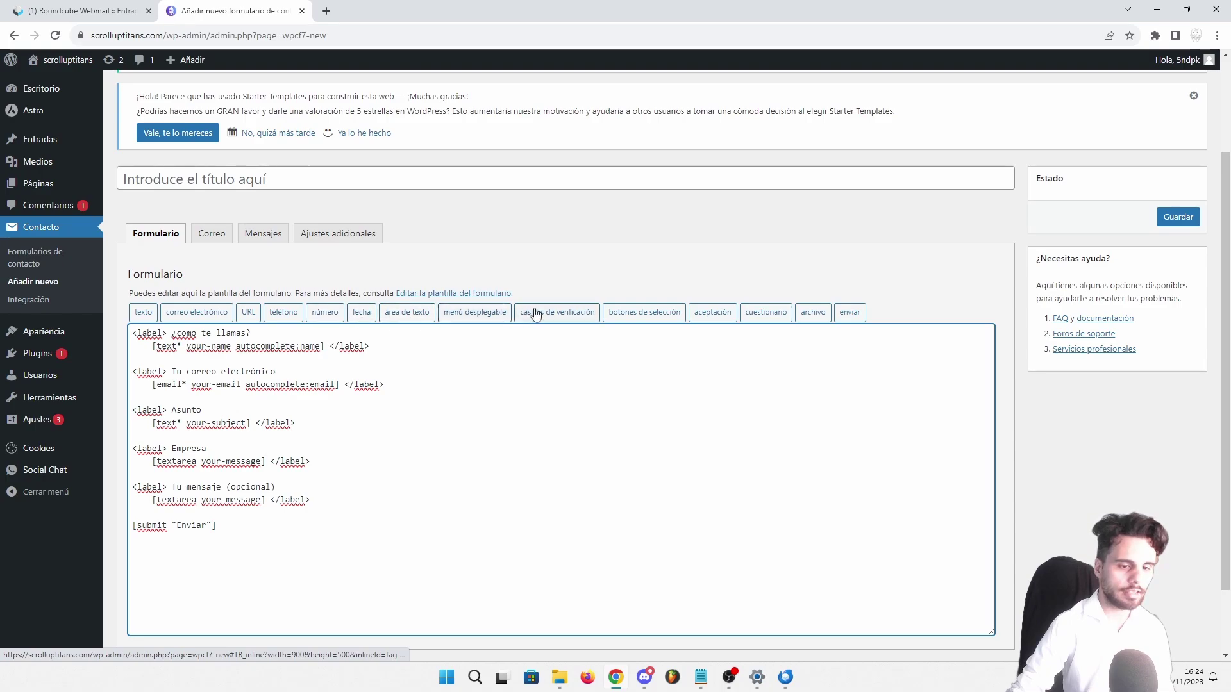
{"action": "left_click_drag", "start_coordinate": [133, 448], "coordinate": [310, 461]}
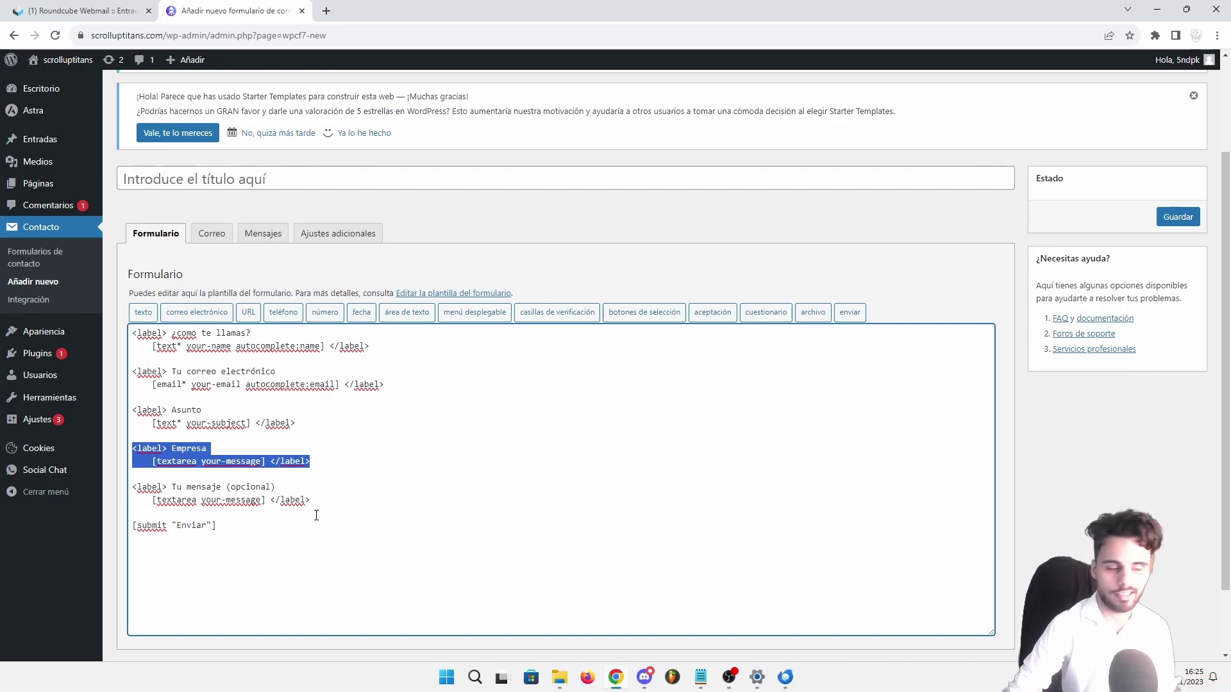
{"action": "left_click", "coordinate": [312, 519]}
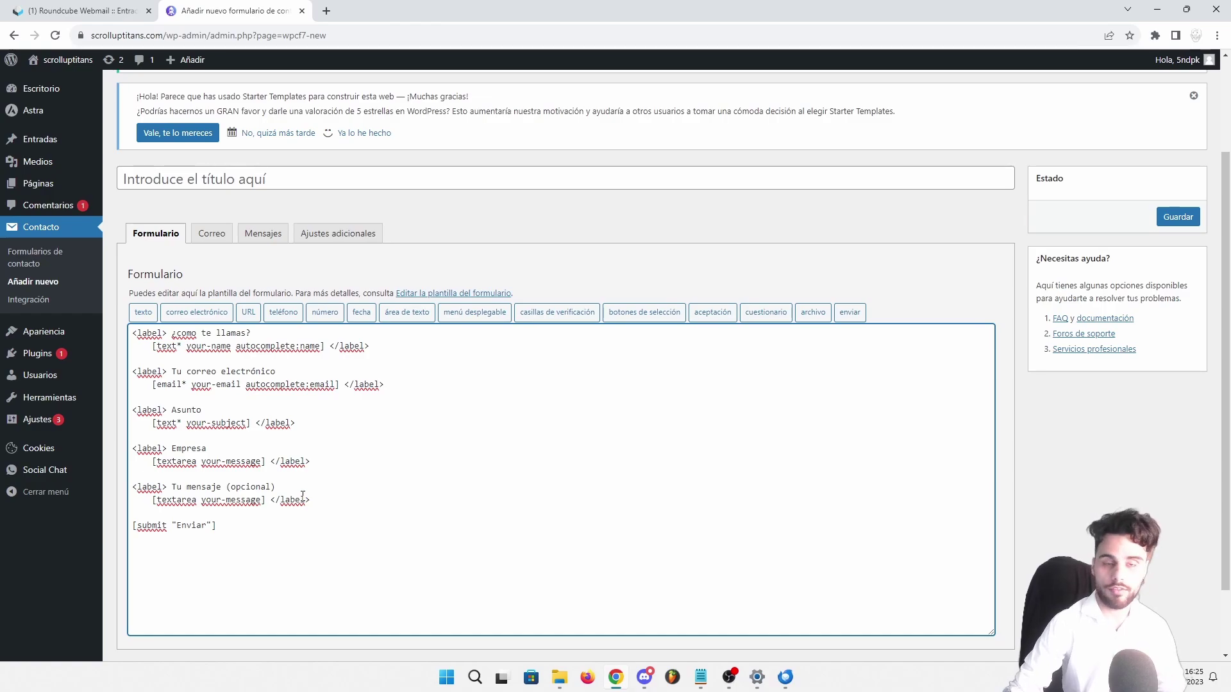
Start a required número field named numerodetelefono in the tag generator
{"action": "left_click", "coordinate": [325, 316]}
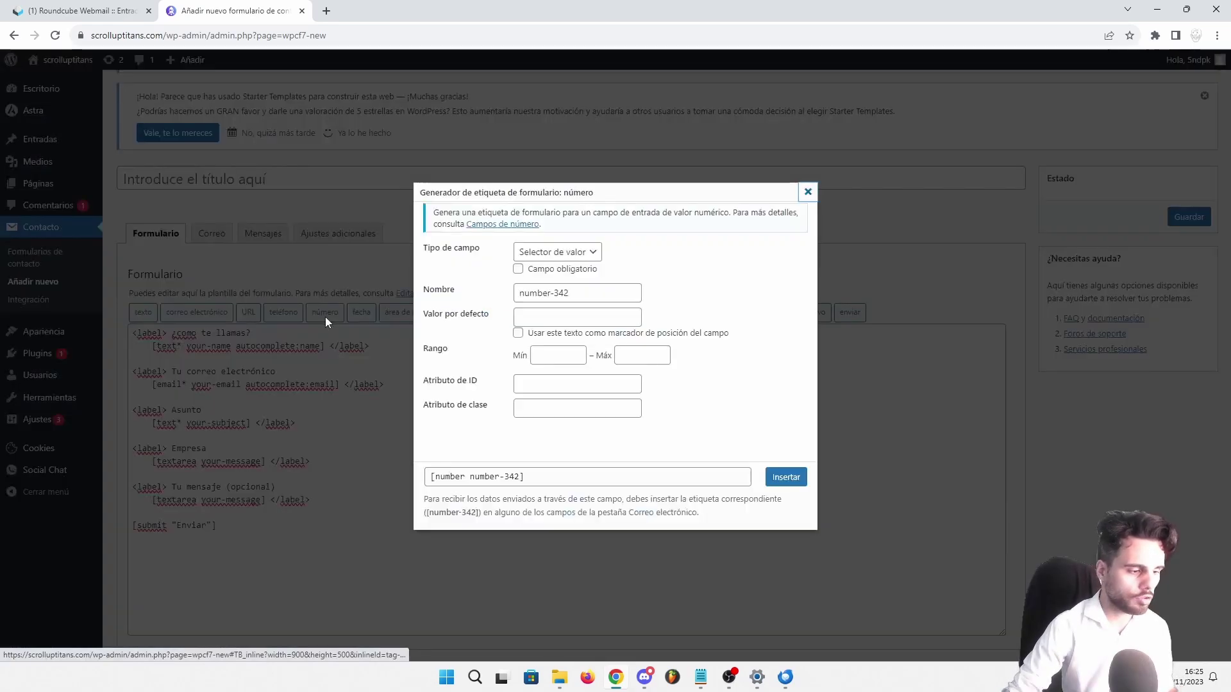
{"action": "left_click", "coordinate": [590, 252]}
{"action": "left_click", "coordinate": [522, 267]}
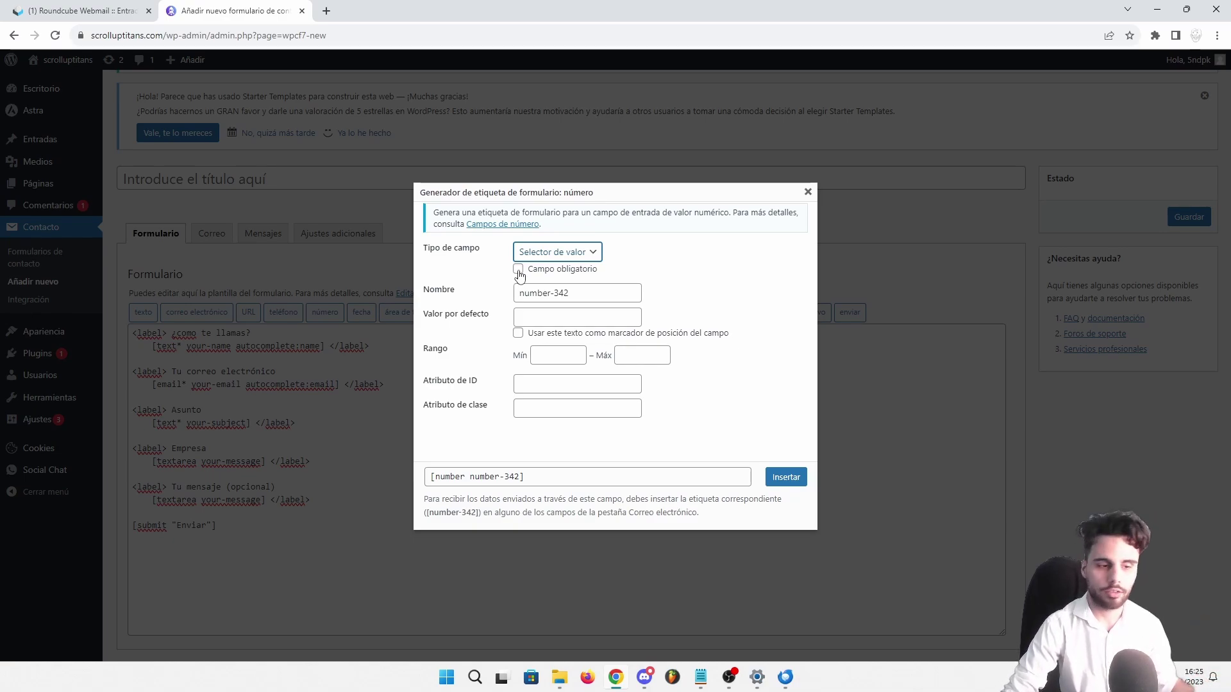
{"action": "left_click", "coordinate": [518, 269]}
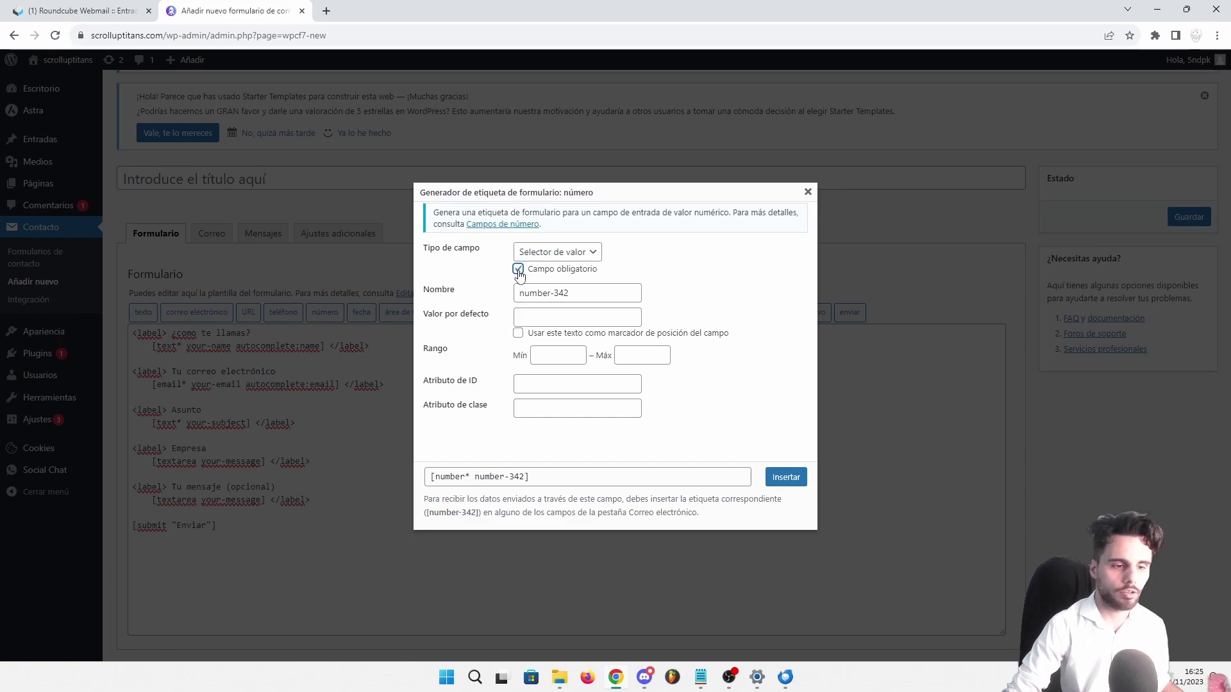
{"action": "left_click", "coordinate": [453, 291]}
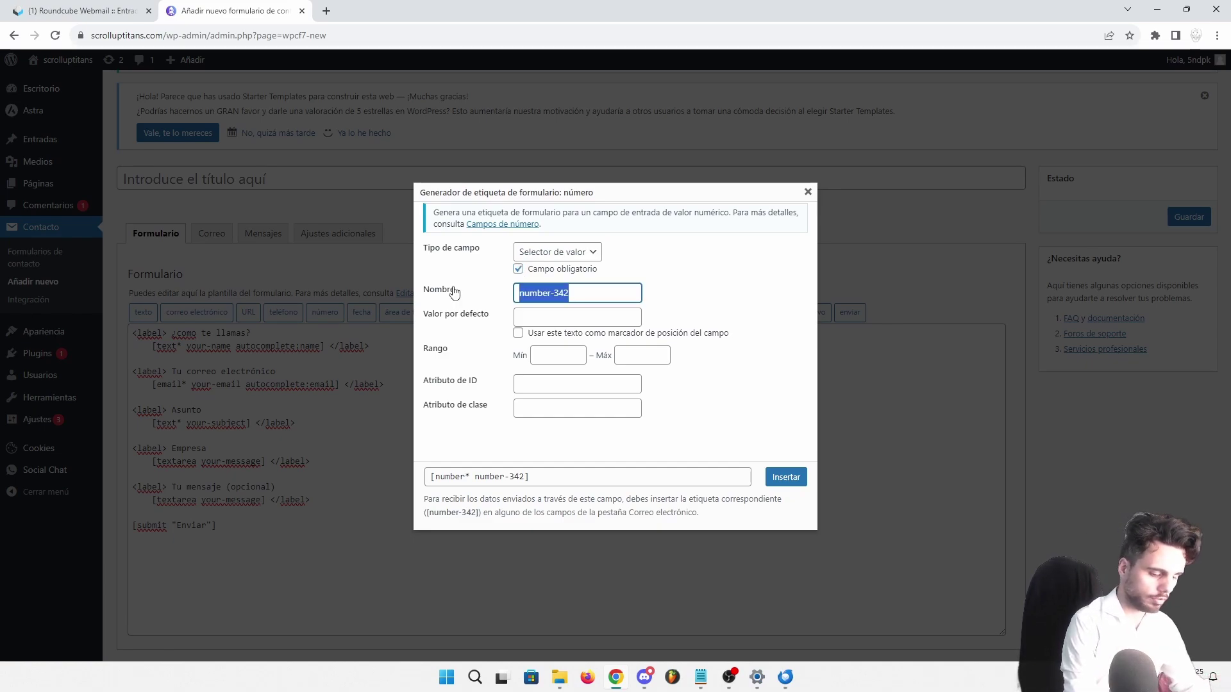
{"action": "type", "text": "numerodetelefono"}
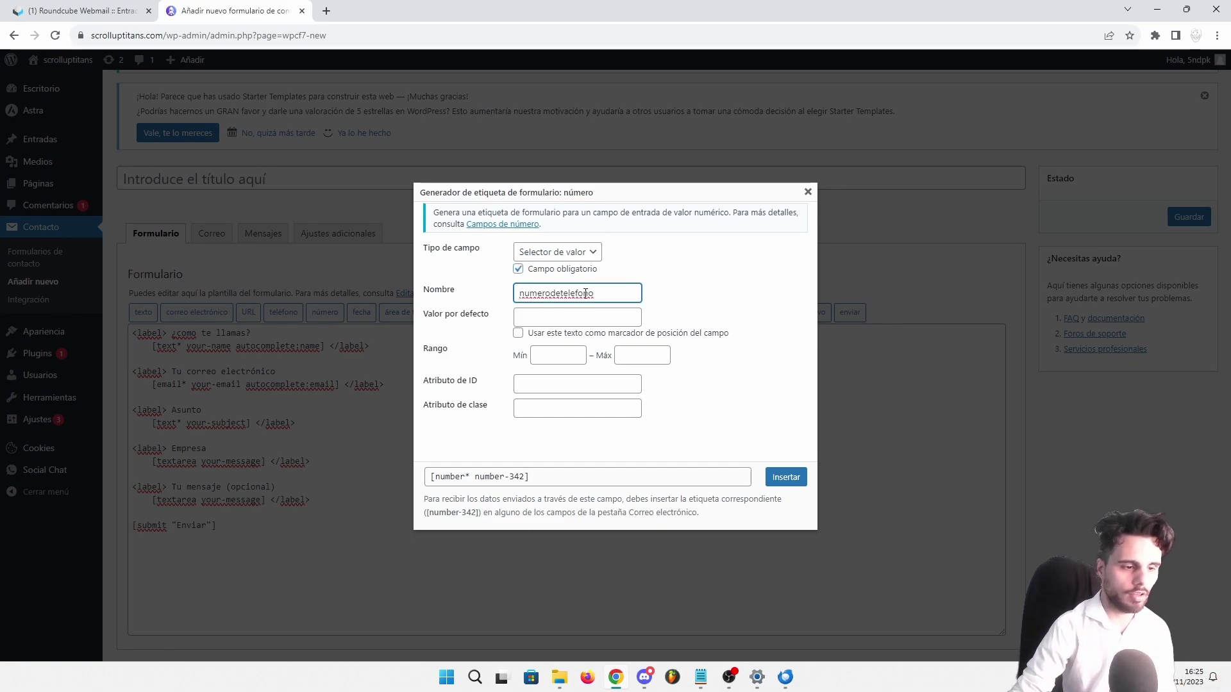
Set min and max to 9 and ID numbertlf, then insert the phone tag
{"action": "left_click", "coordinate": [548, 354]}
{"action": "type", "text": "9"}
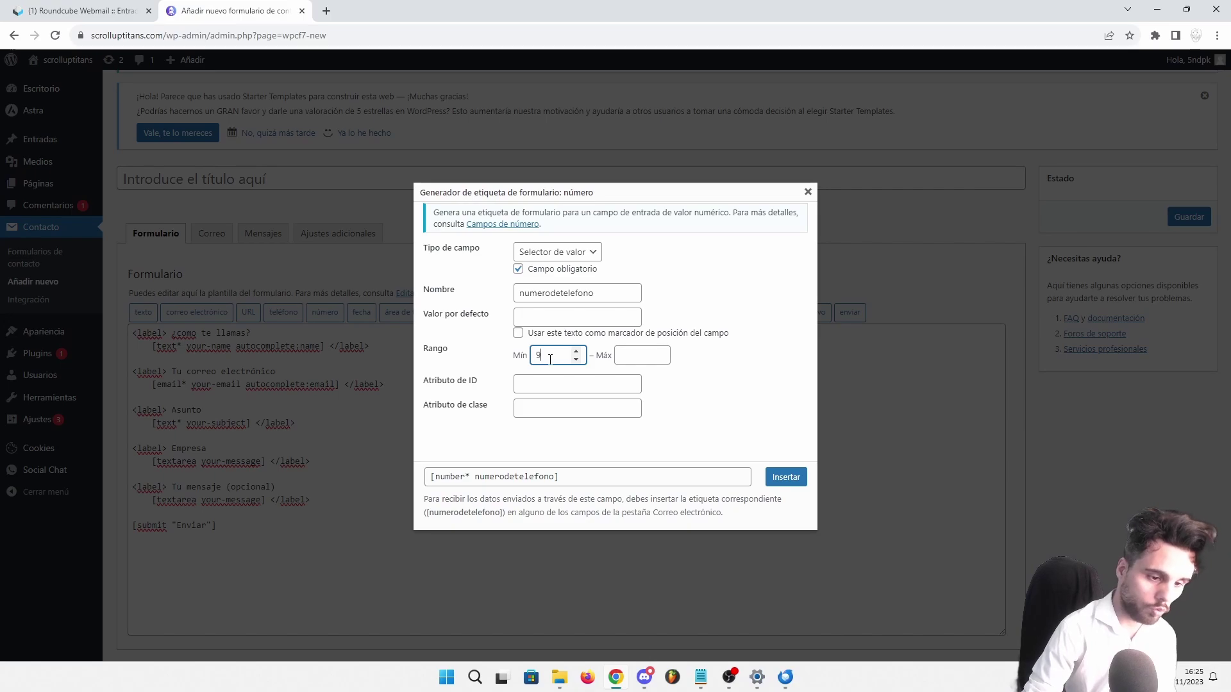
{"action": "left_click", "coordinate": [622, 354]}
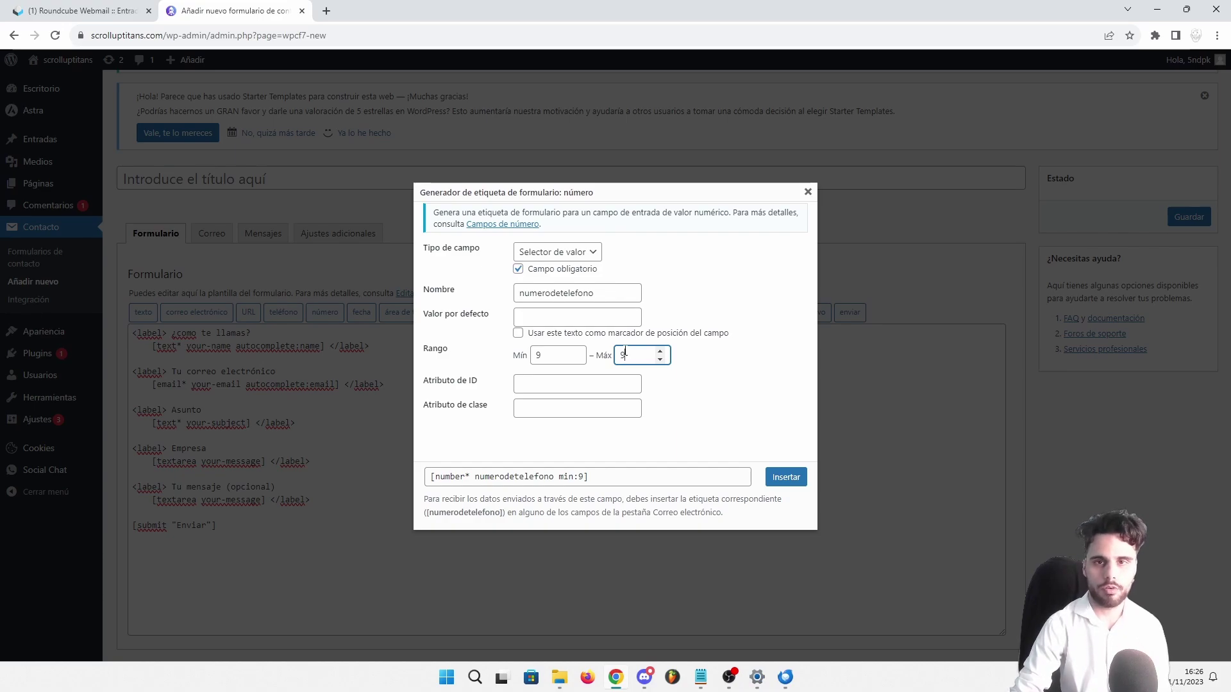
{"action": "left_click", "coordinate": [549, 293]}
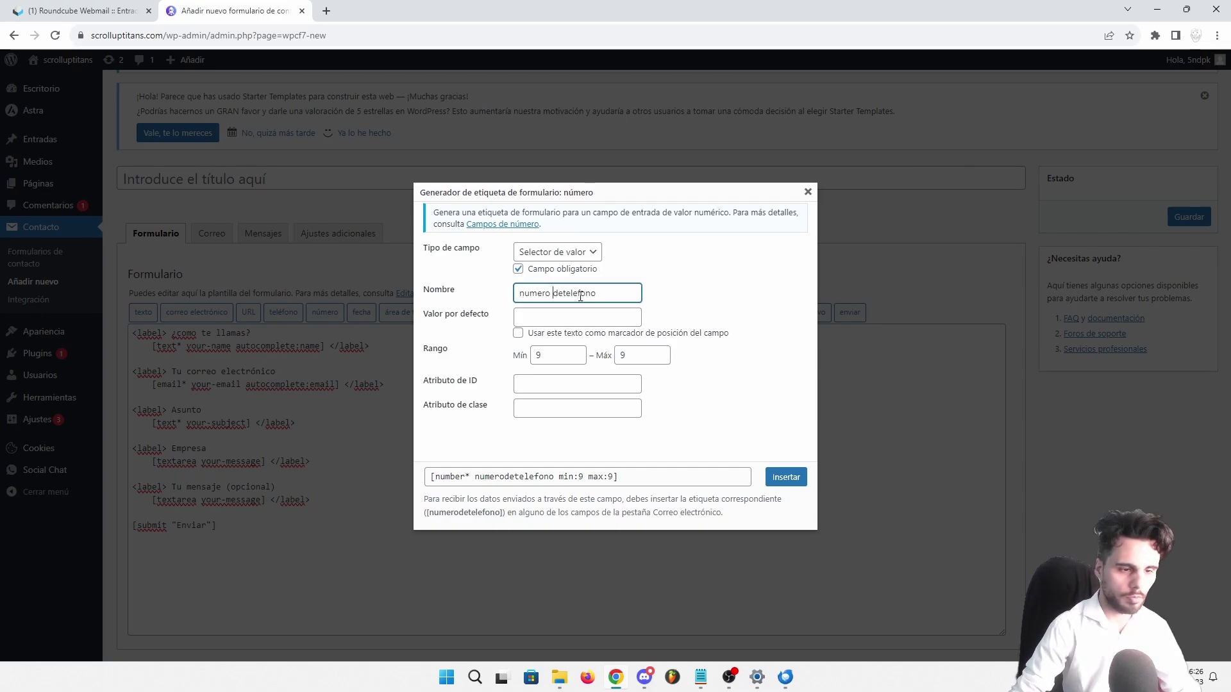
{"action": "left_click", "coordinate": [563, 293]}
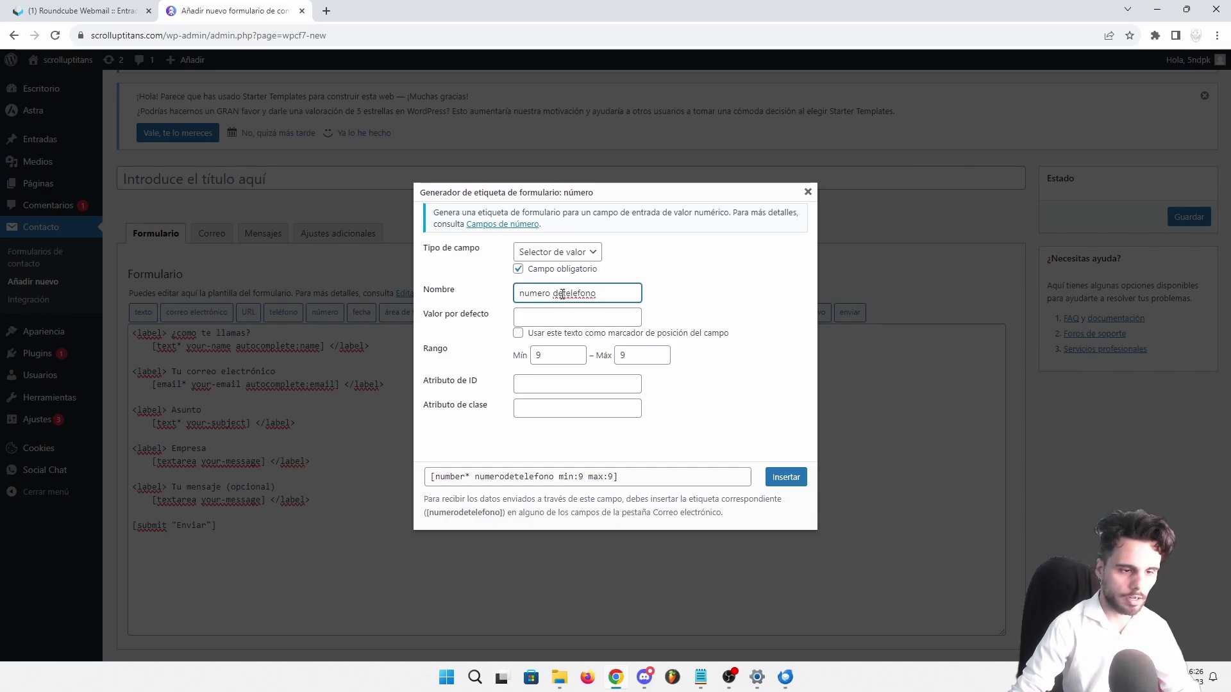
{"action": "left_click", "coordinate": [528, 383]}
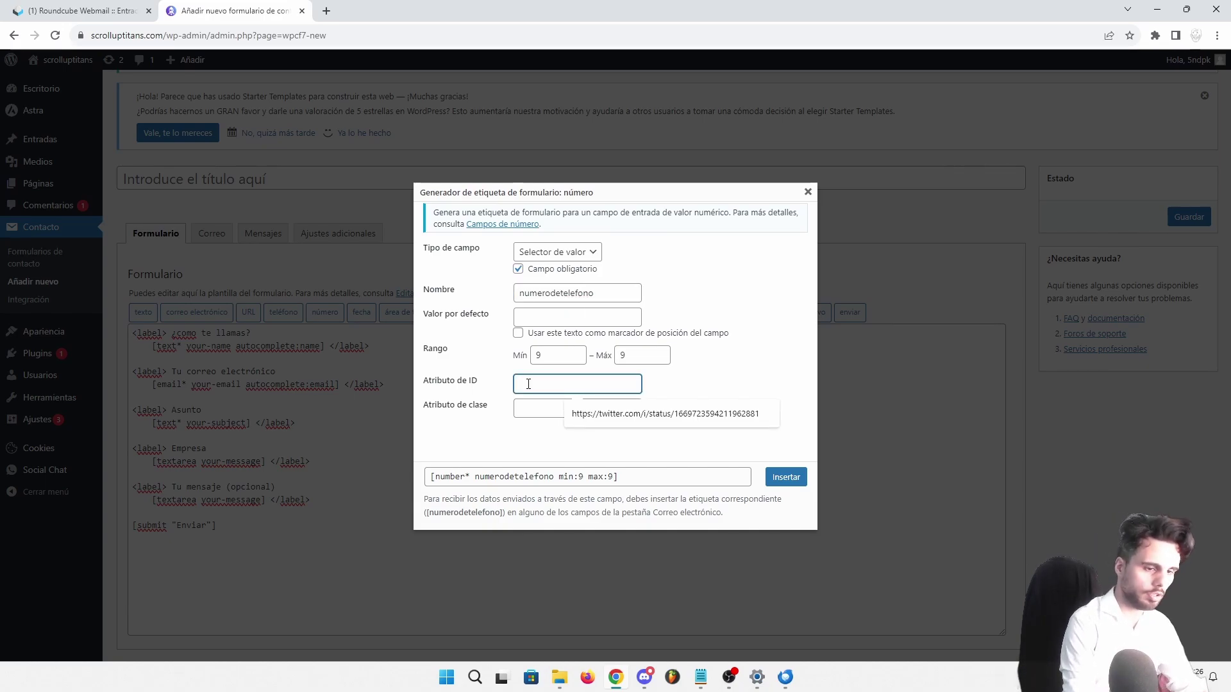
{"action": "type", "text": "n"}
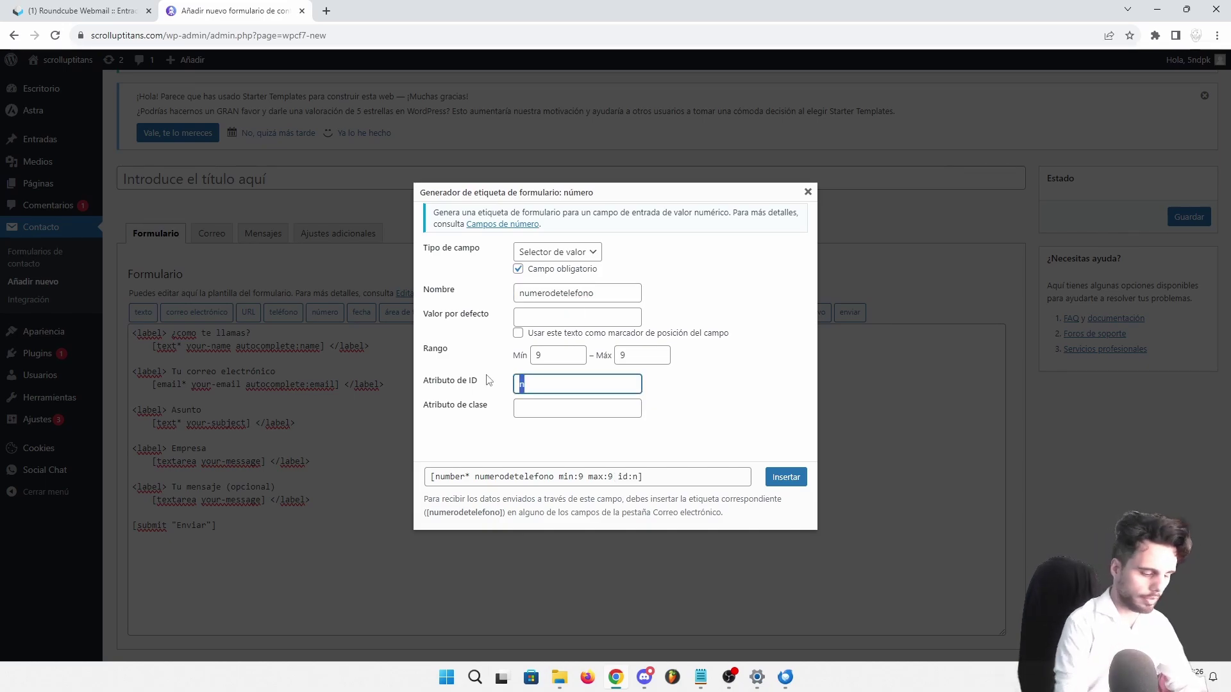
{"action": "type", "text": "umero de "}
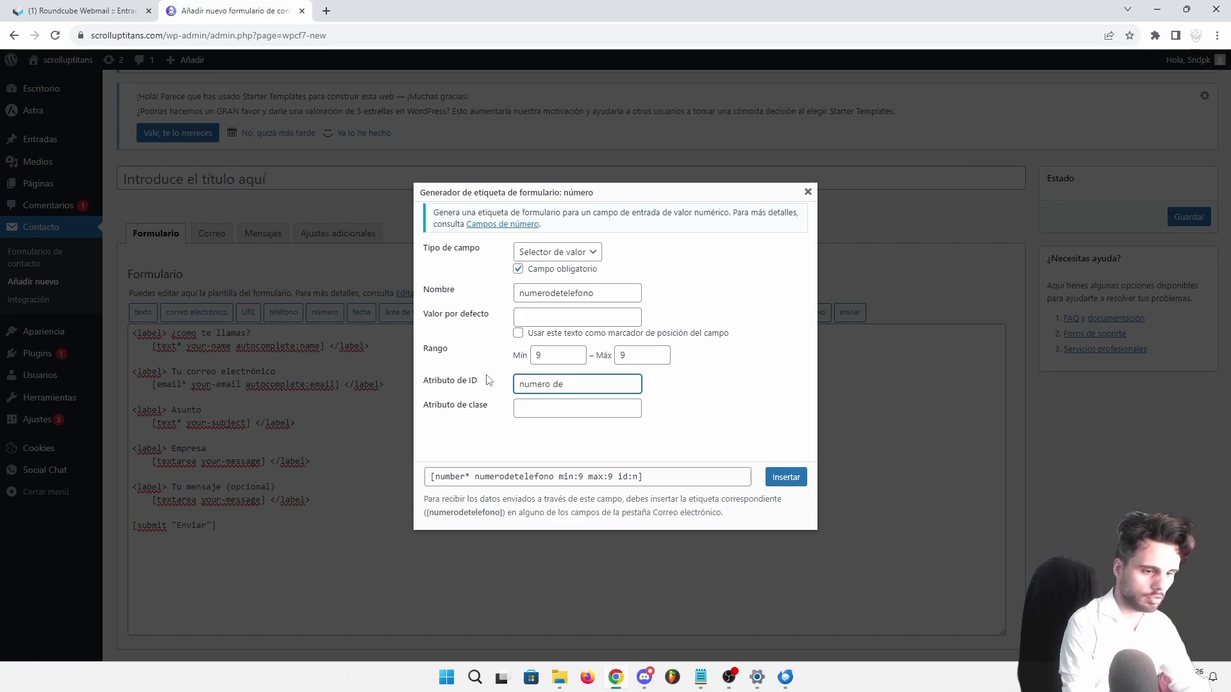
{"action": "type", "text": "etelefono"}
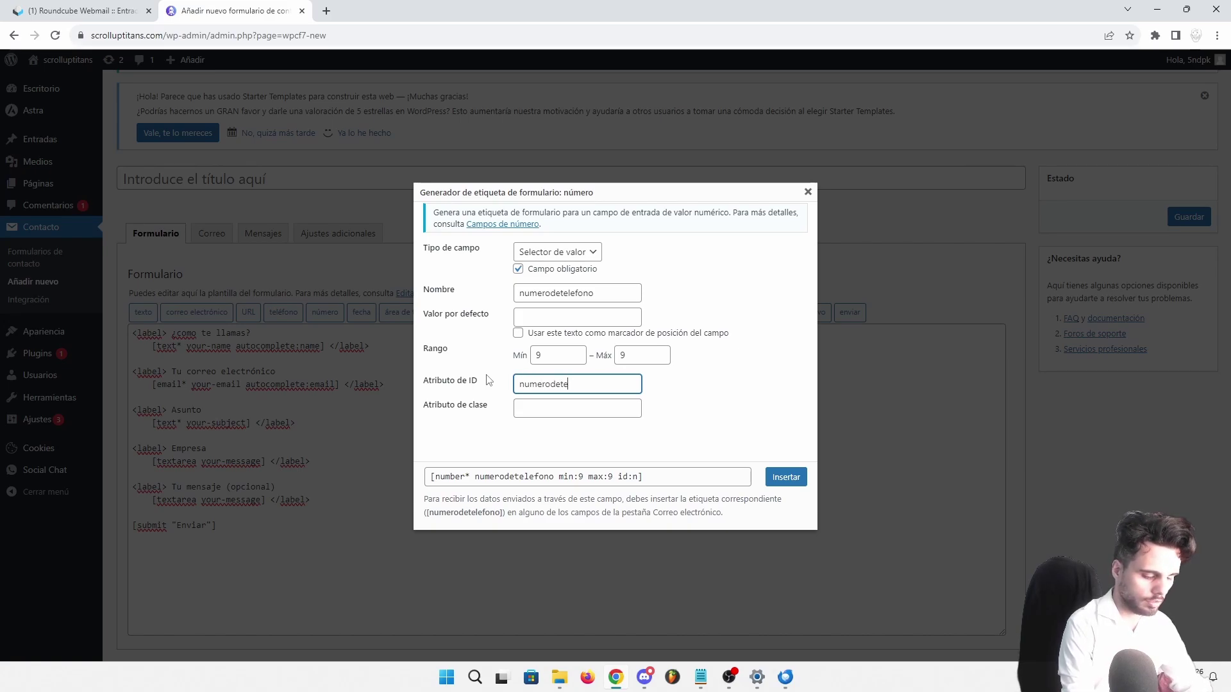
{"action": "key", "text": "BackSpace"}
{"action": "key", "text": "BackSpace"}
{"action": "key", "text": "BackSpace"}
{"action": "key", "text": "BackSpace"}
{"action": "key", "text": "BackSpace"}
{"action": "key", "text": "BackSpace"}
{"action": "key", "text": "BackSpace"}
{"action": "key", "text": "BackSpace"}
{"action": "key", "text": "BackSpace"}
{"action": "key", "text": "BackSpace"}
{"action": "key", "text": "BackSpace"}
{"action": "key", "text": "BackSpace"}
{"action": "key", "text": "BackSpace"}
{"action": "key", "text": "BackSpace"}
{"action": "key", "text": "BackSpace"}
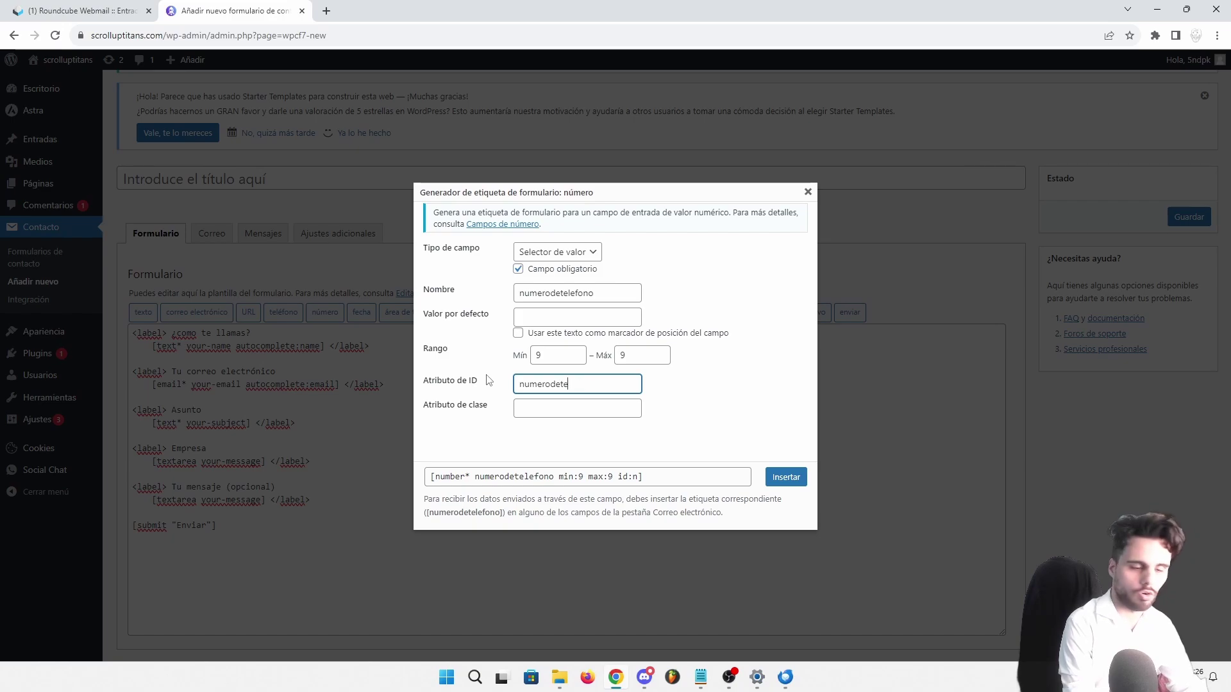
{"action": "type", "text": "numbertl"}
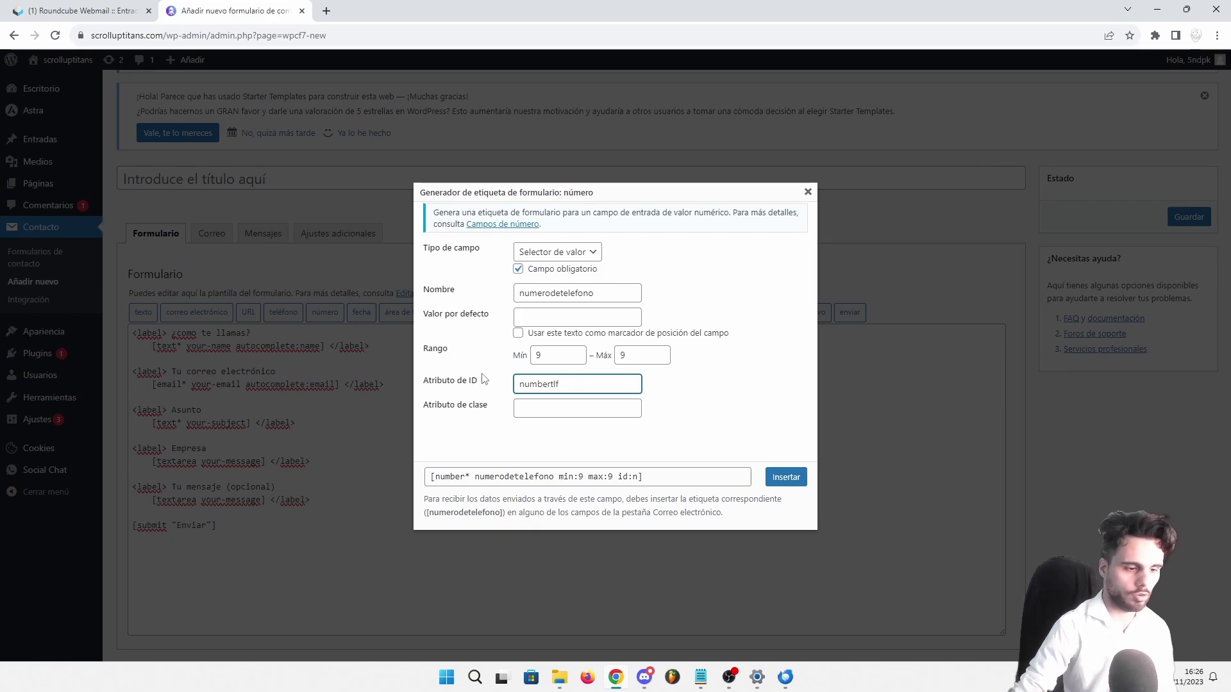
{"action": "type", "text": "f"}
{"action": "left_click", "coordinate": [451, 436]}
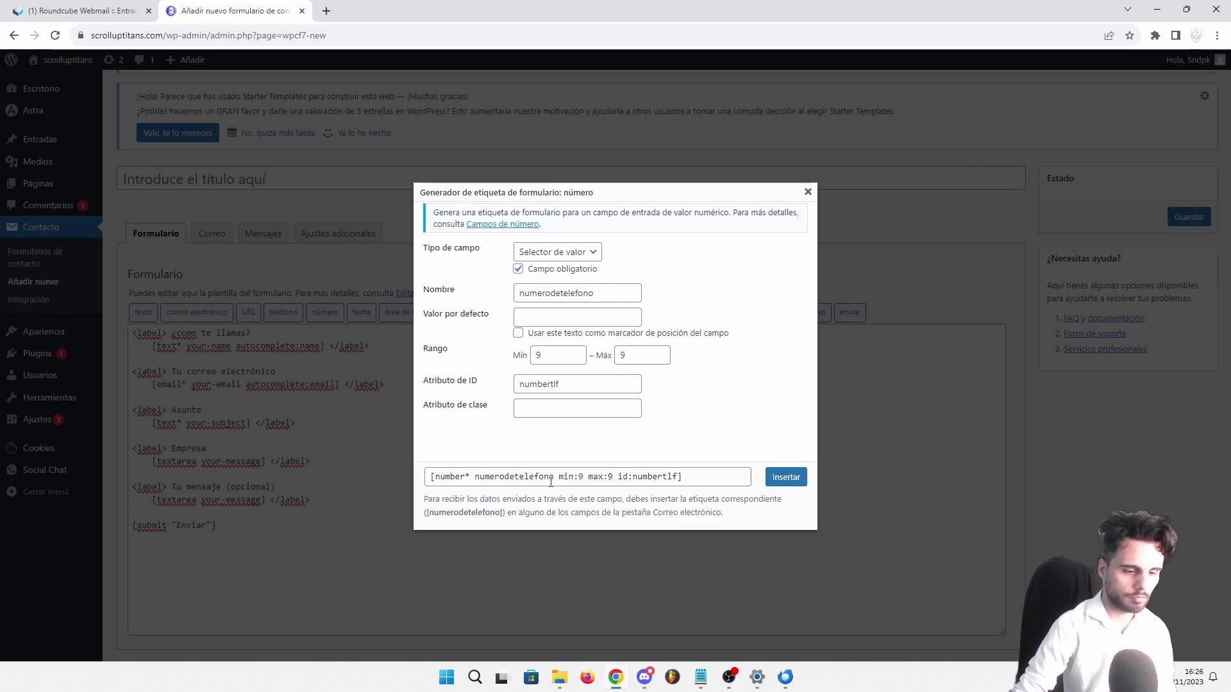
{"action": "left_click", "coordinate": [783, 482]}
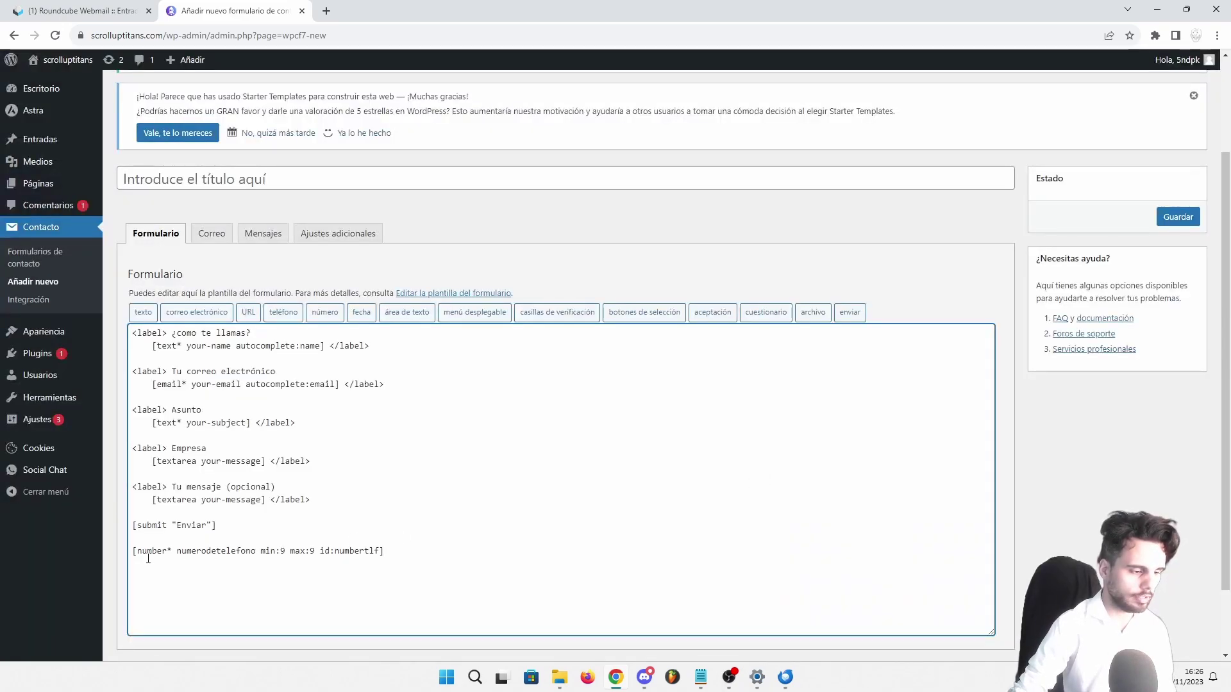
Move the [number* numerodetelefono] tag line above the [submit] button
{"action": "left_click", "coordinate": [148, 558]}
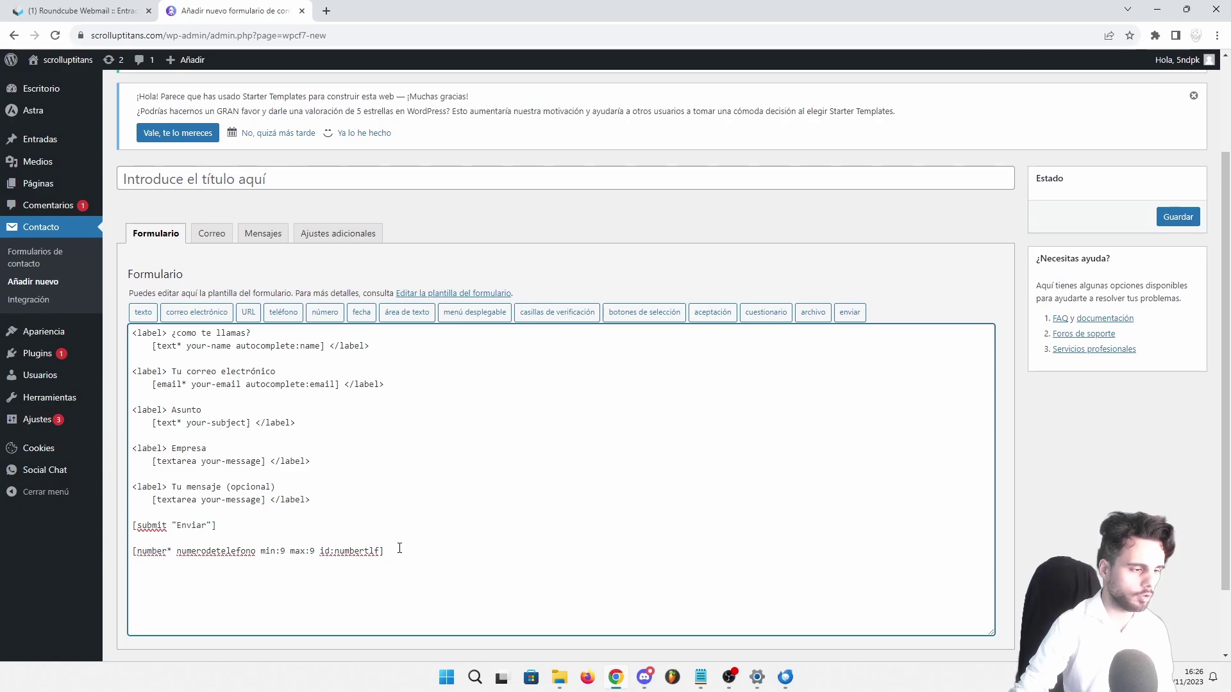
{"action": "left_click_drag", "start_coordinate": [386, 549], "coordinate": [132, 551]}
{"action": "key", "text": "ctrl+c"}
{"action": "left_click", "coordinate": [330, 503]}
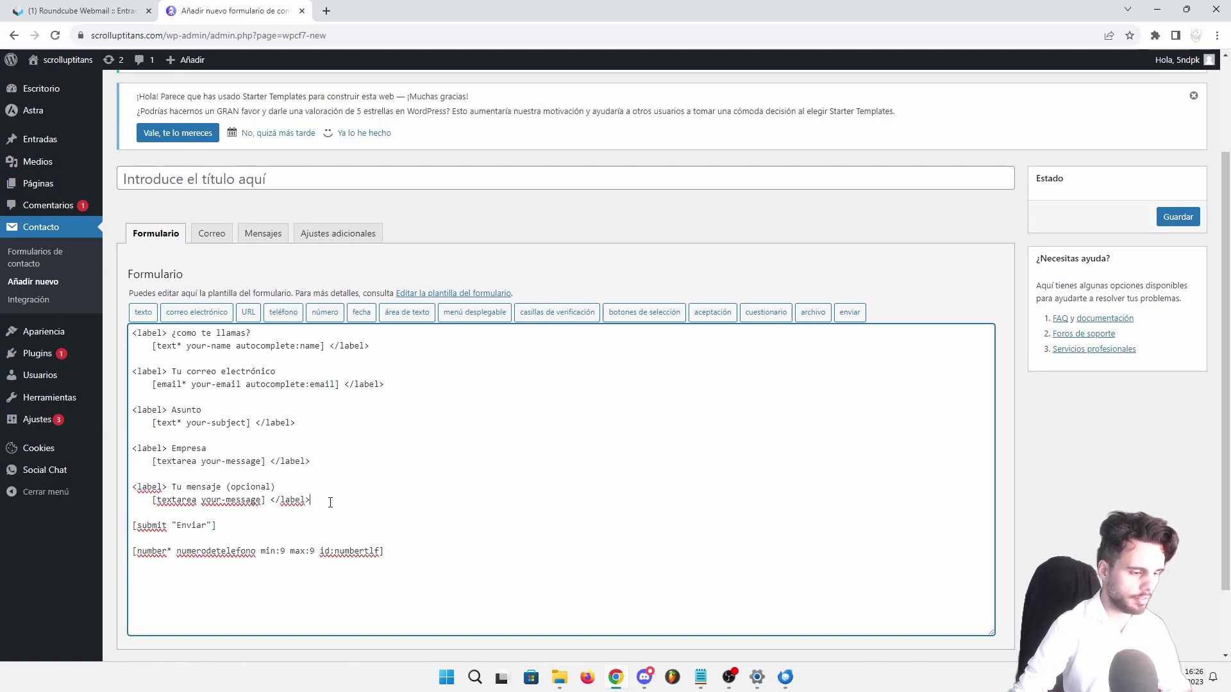
{"action": "key", "text": "Return"}
{"action": "key", "text": "Return"}
{"action": "key", "text": "ctrl+v"}
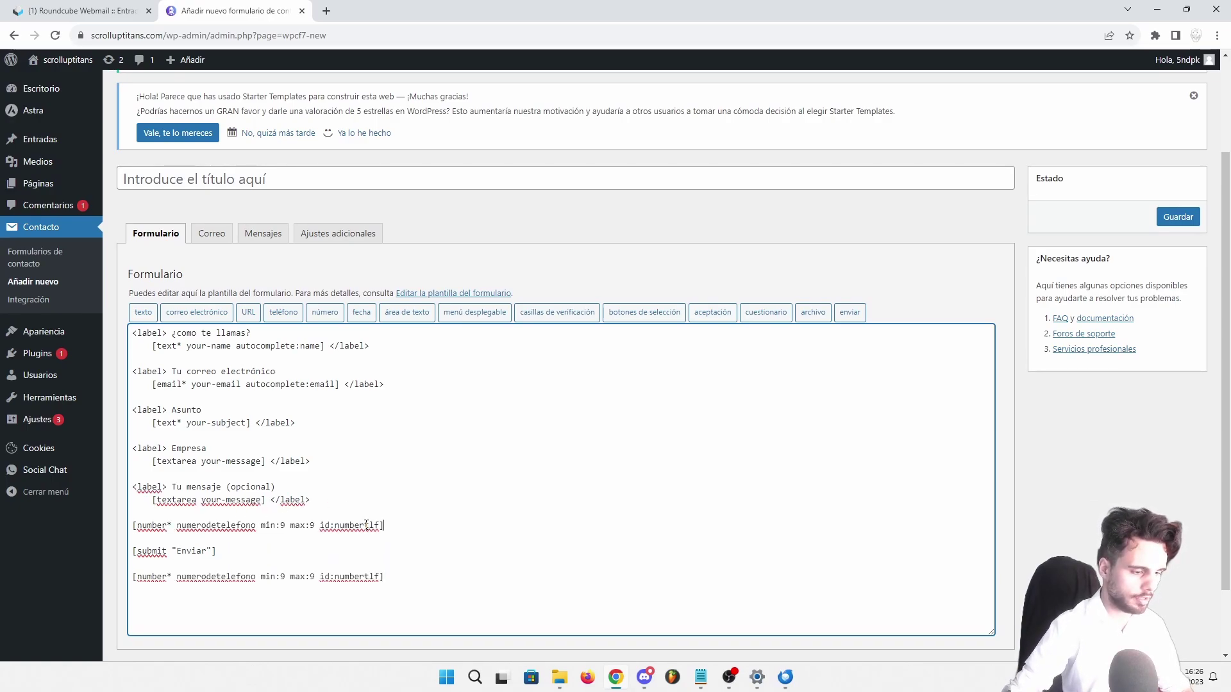
{"action": "left_click_drag", "start_coordinate": [386, 577], "coordinate": [94, 580]}
{"action": "key", "text": "BackSpace"}
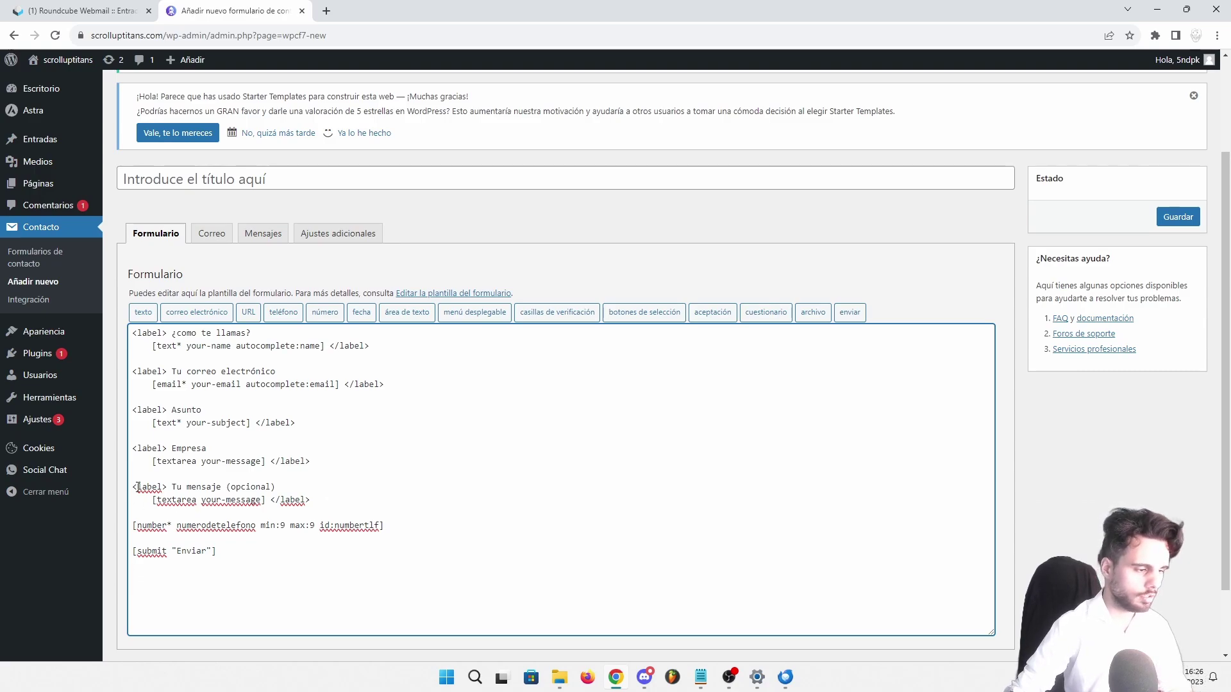
Wrap the phone tag in <label> Número de telefono ... </label>
{"action": "left_click_drag", "start_coordinate": [135, 485], "coordinate": [277, 486]}
{"action": "left_click", "coordinate": [226, 518]}
{"action": "key", "text": "Return"}
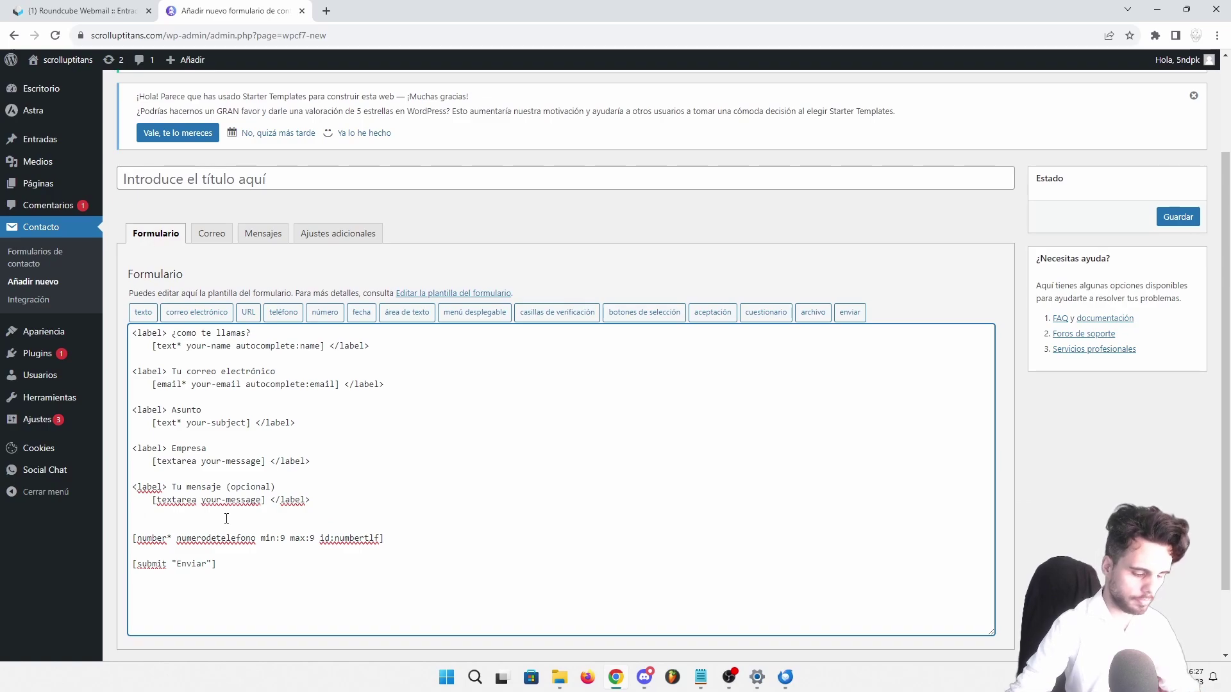
{"action": "left_click_drag", "start_coordinate": [168, 487], "coordinate": [131, 487]}
{"action": "key", "text": "ctrl+c"}
{"action": "left_click", "coordinate": [144, 527]}
{"action": "key", "text": "ctrl+v"}
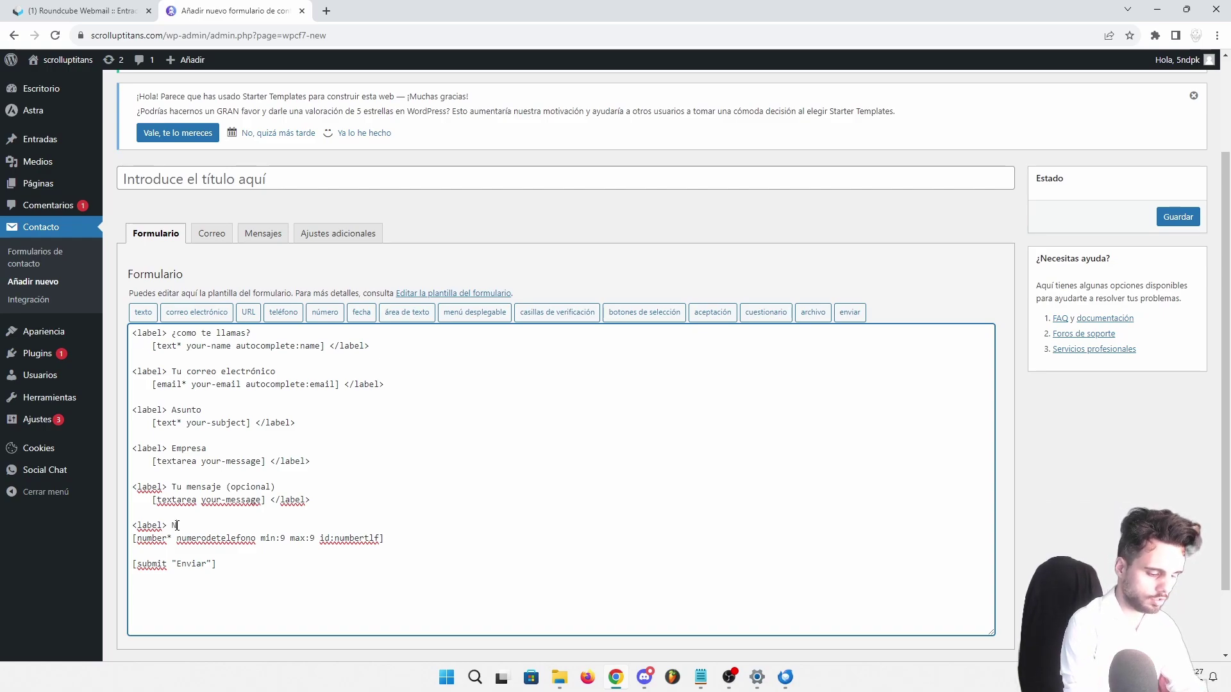
{"action": "type", "text": "Número de telefono"}
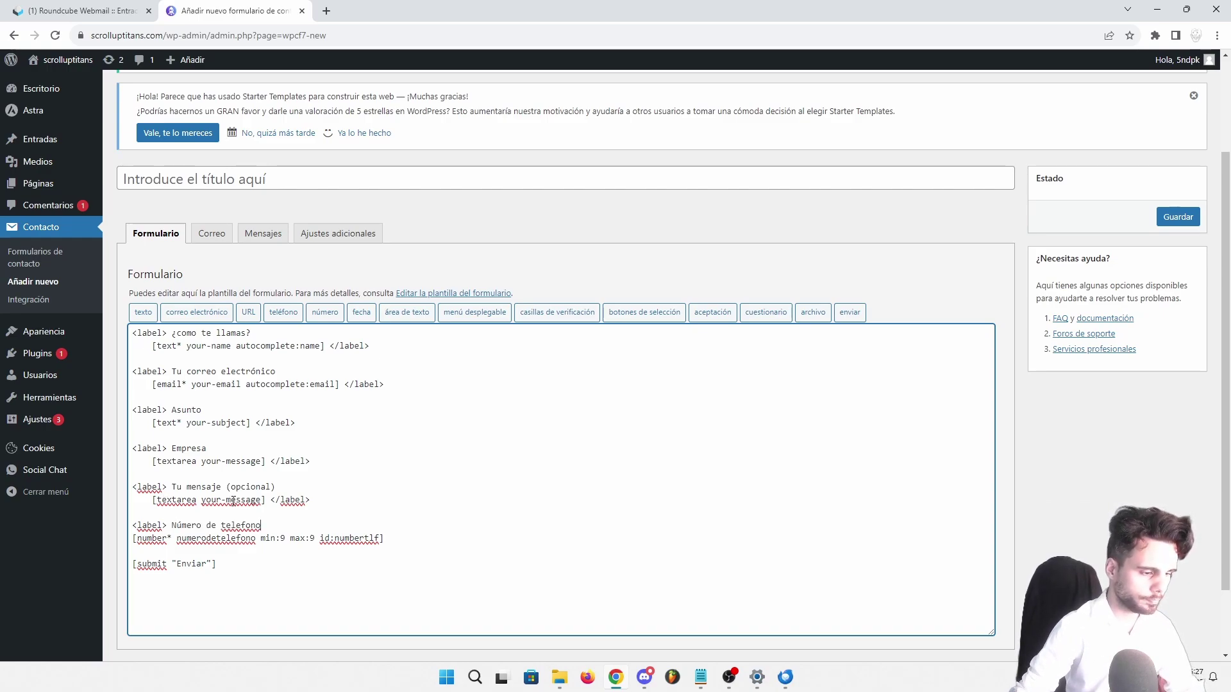
{"action": "left_click_drag", "start_coordinate": [271, 500], "coordinate": [305, 500]}
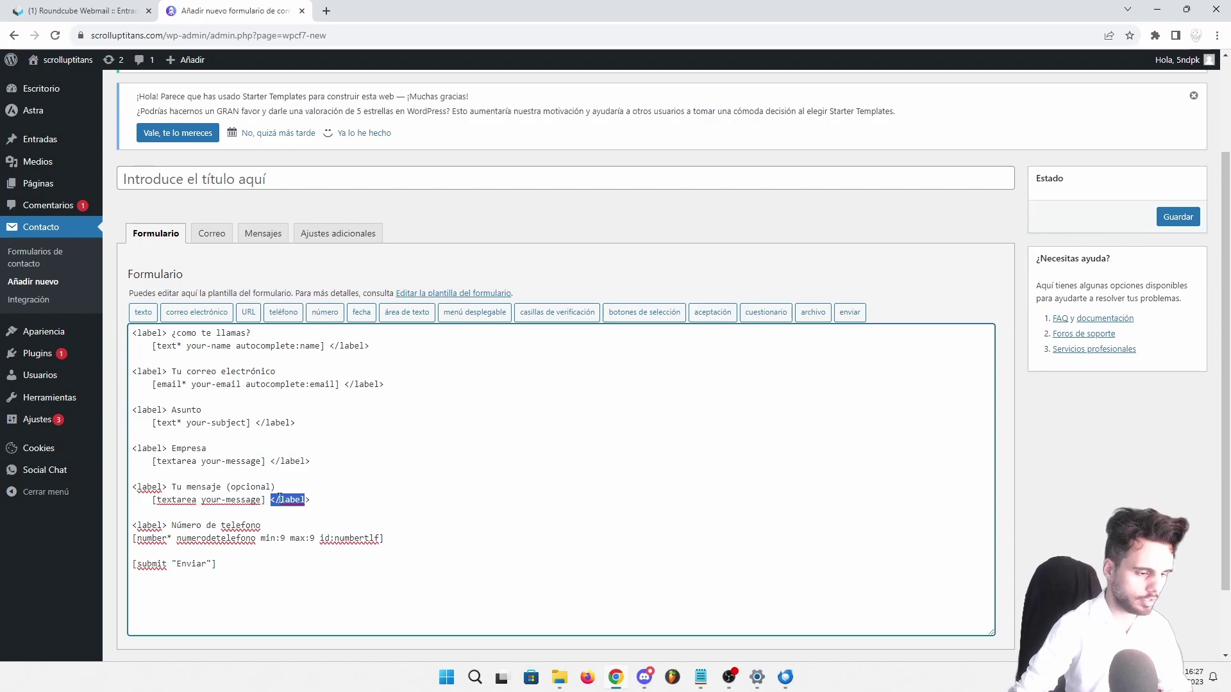
{"action": "left_click", "coordinate": [278, 499]}
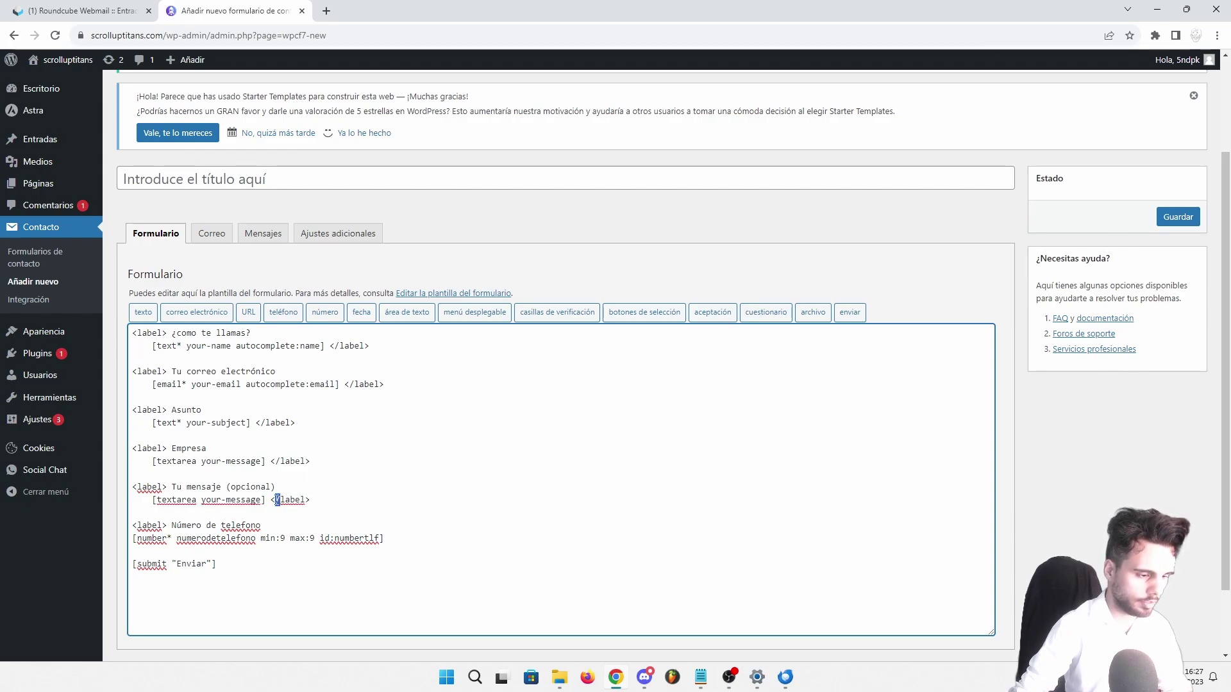
{"action": "left_click_drag", "start_coordinate": [271, 499], "coordinate": [310, 502]}
{"action": "key", "text": "ctrl+c"}
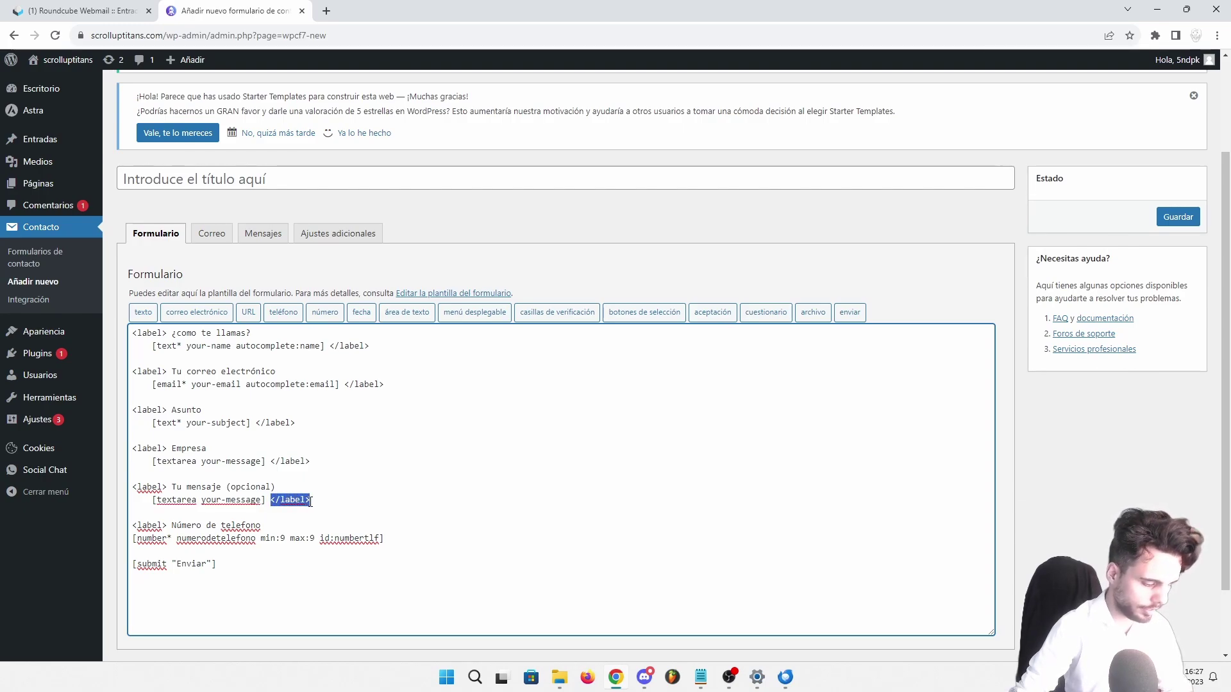
{"action": "left_click", "coordinate": [389, 537]}
{"action": "key", "text": "ctrl+v"}
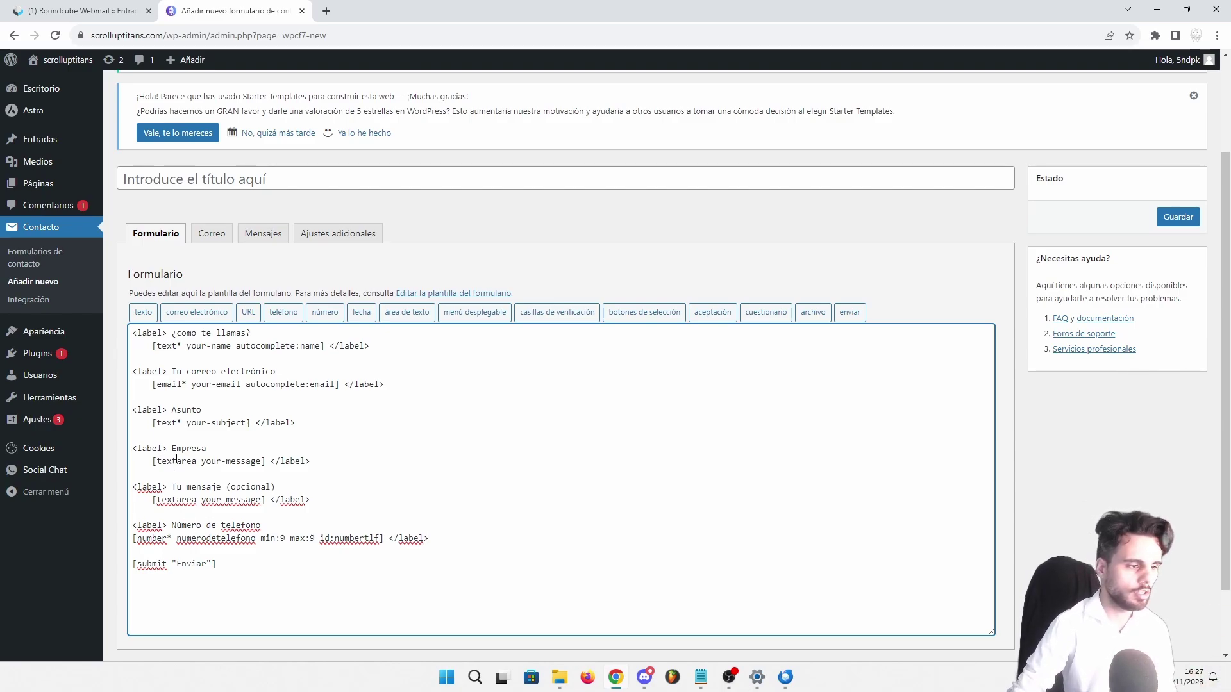
{"action": "scroll", "coordinate": [176, 479], "scroll_direction": "down", "scroll_amount": 2}
Save the new form and open its Correo (mail) settings
{"action": "left_click", "coordinate": [137, 594]}
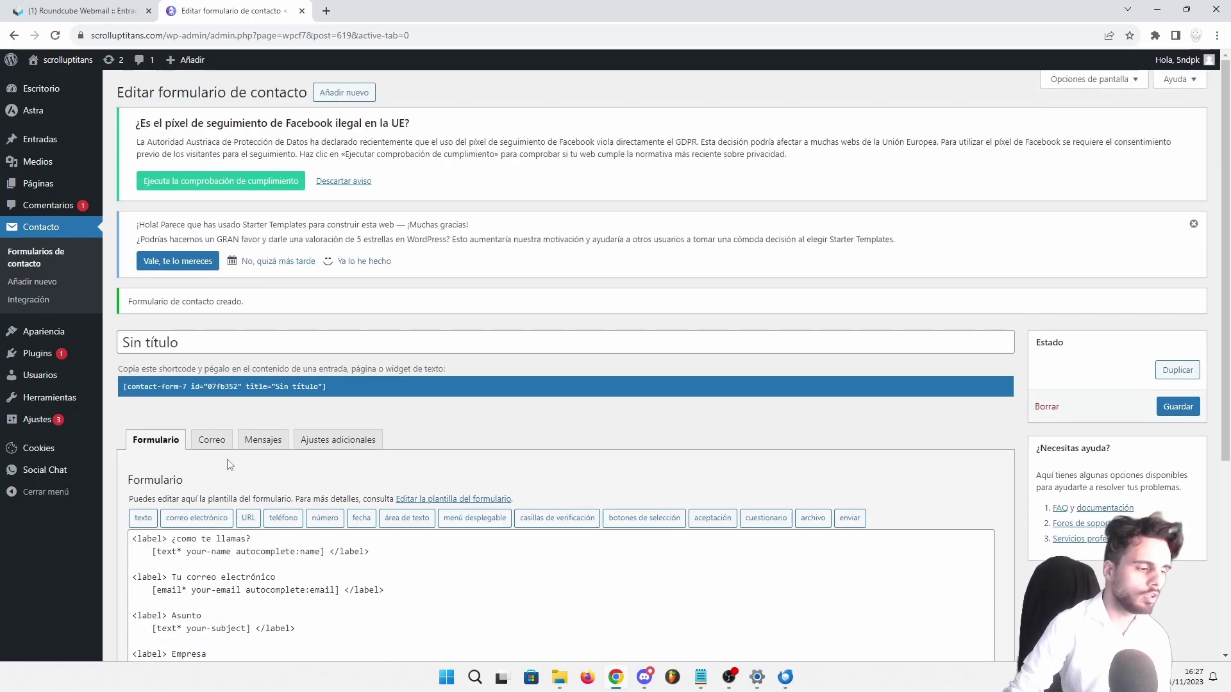
{"action": "left_click", "coordinate": [208, 442]}
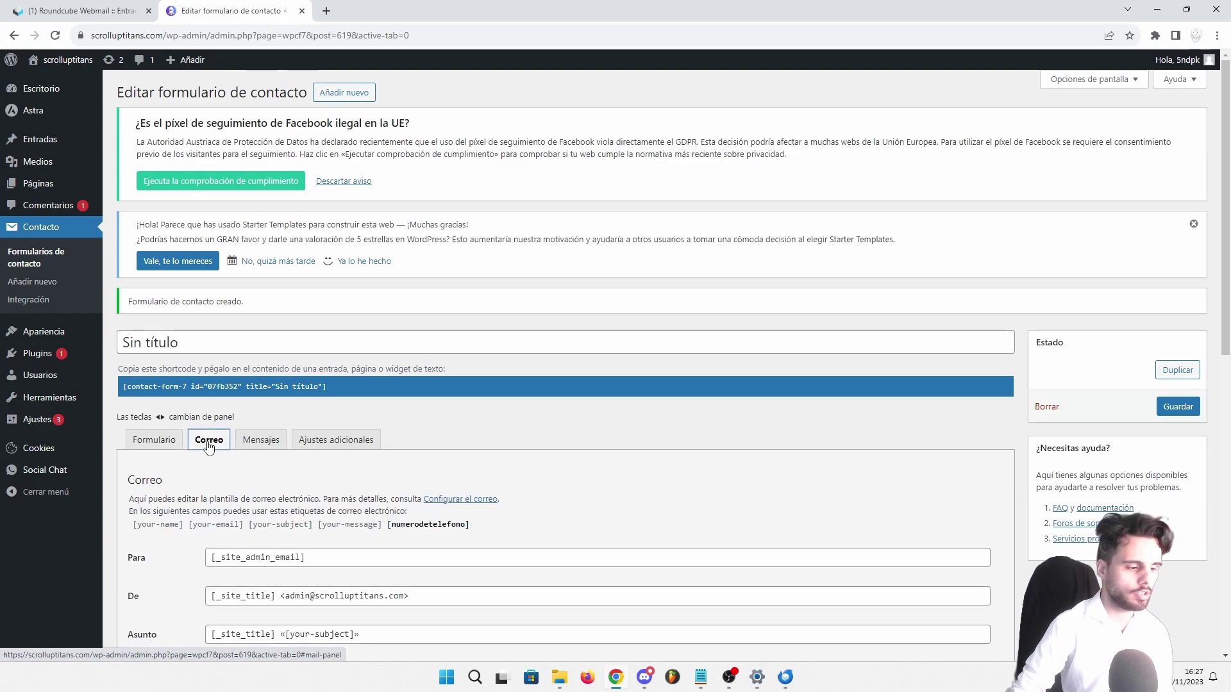
{"action": "scroll", "coordinate": [212, 267], "scroll_direction": "down", "scroll_amount": 4}
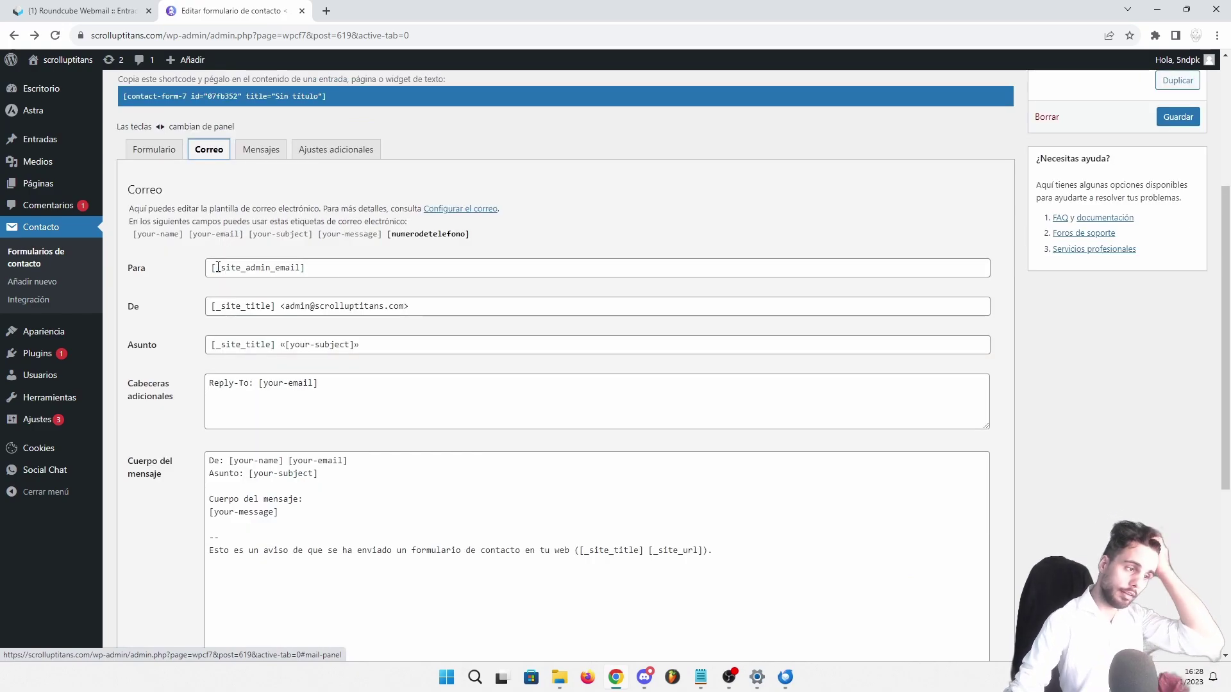
Set Para and De to the site mailbox and the subject to 'formulario de contacto'
{"action": "left_click_drag", "start_coordinate": [212, 267], "coordinate": [313, 268]}
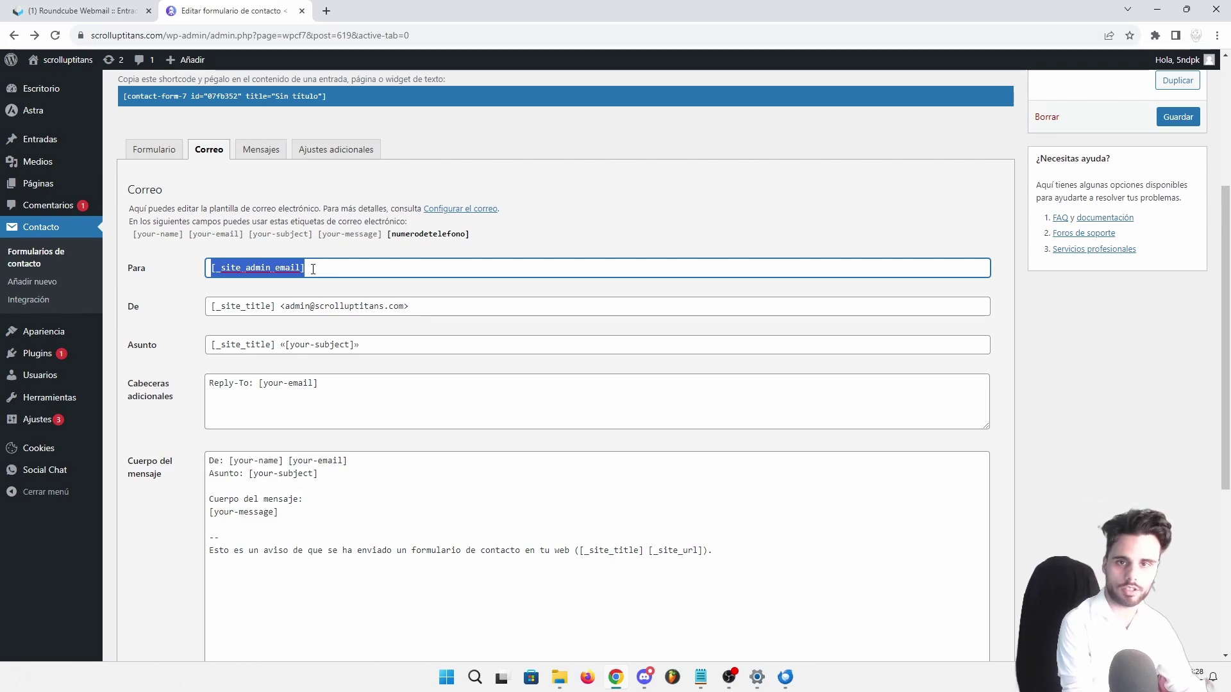
{"action": "key", "text": "ctrl+v"}
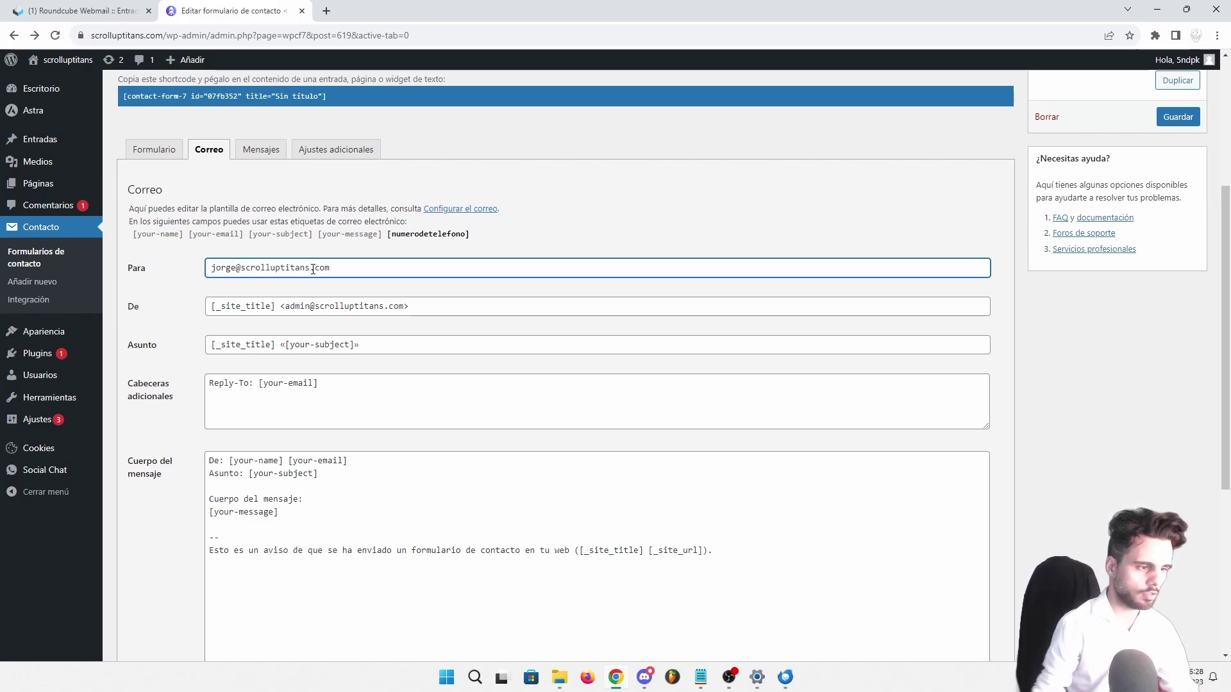
{"action": "left_click_drag", "start_coordinate": [282, 306], "coordinate": [405, 306]}
{"action": "key", "text": "ctrl+v"}
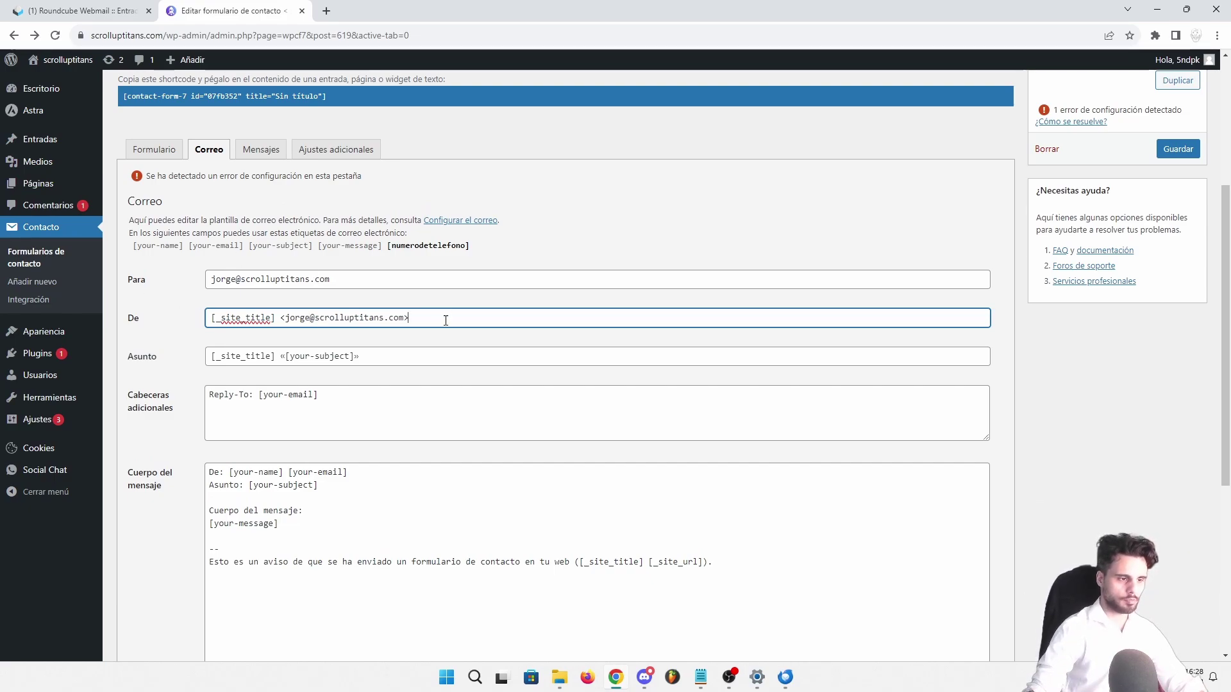
{"action": "left_click_drag", "start_coordinate": [289, 394], "coordinate": [351, 393]}
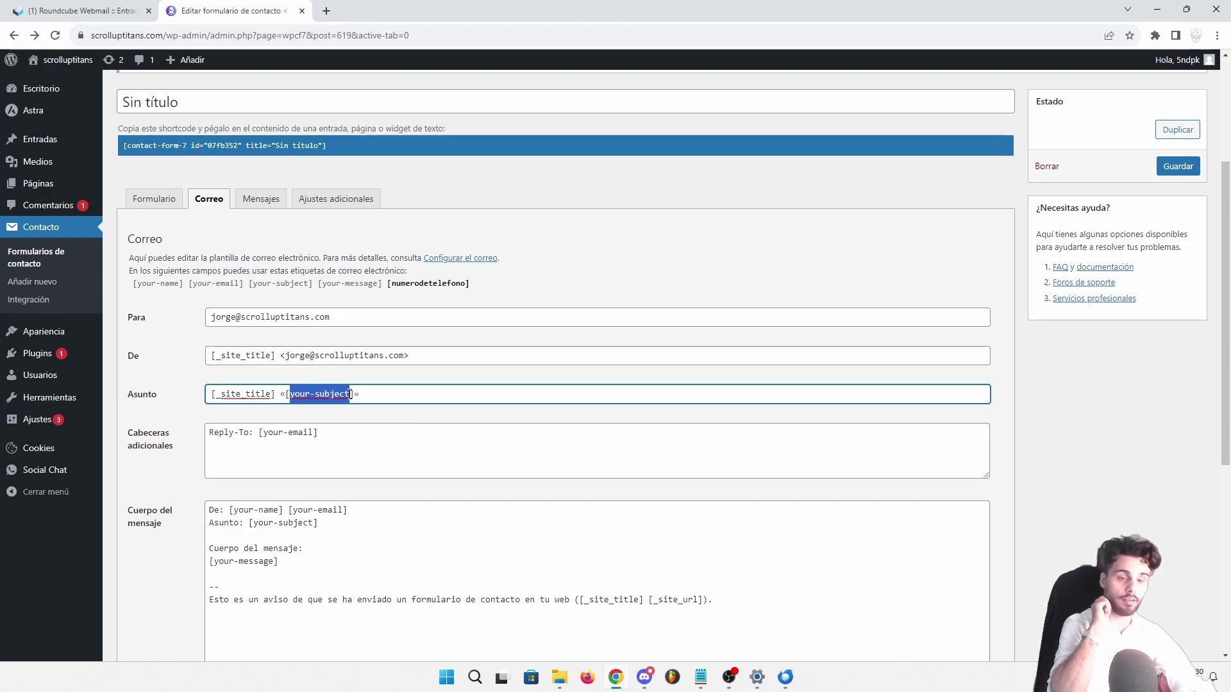
{"action": "type", "text": "formulari"}
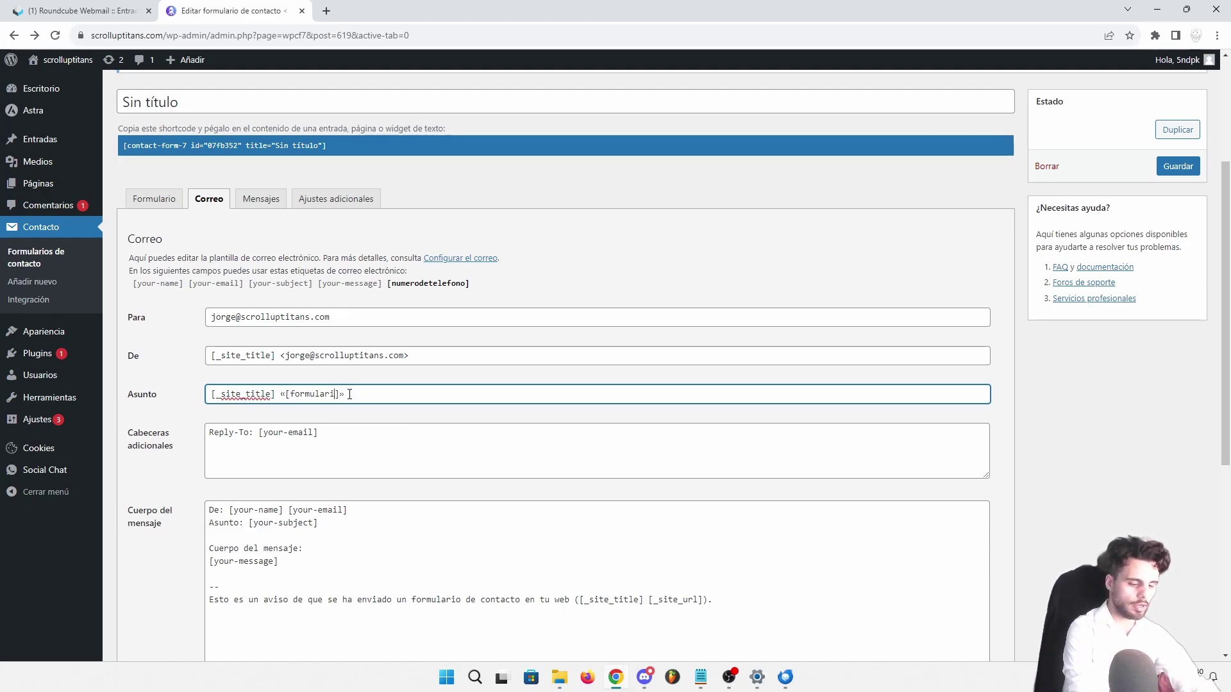
{"action": "type", "text": "o de contacto"}
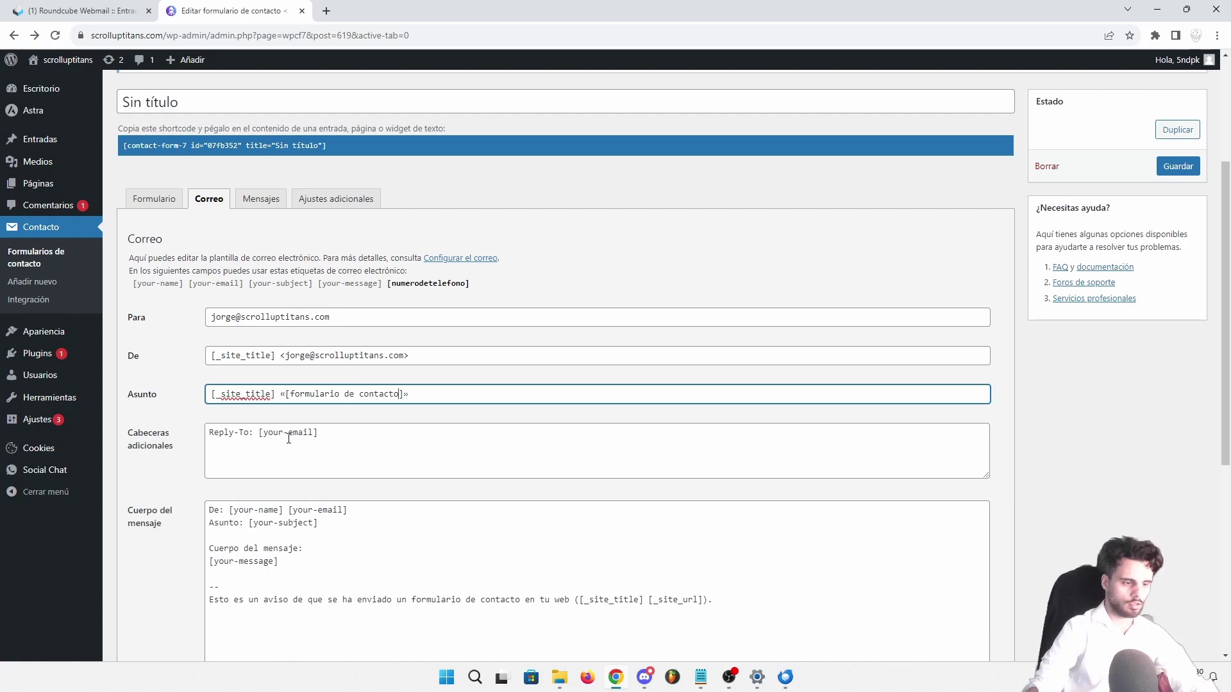
{"action": "scroll", "coordinate": [322, 445], "scroll_direction": "down", "scroll_amount": 2}
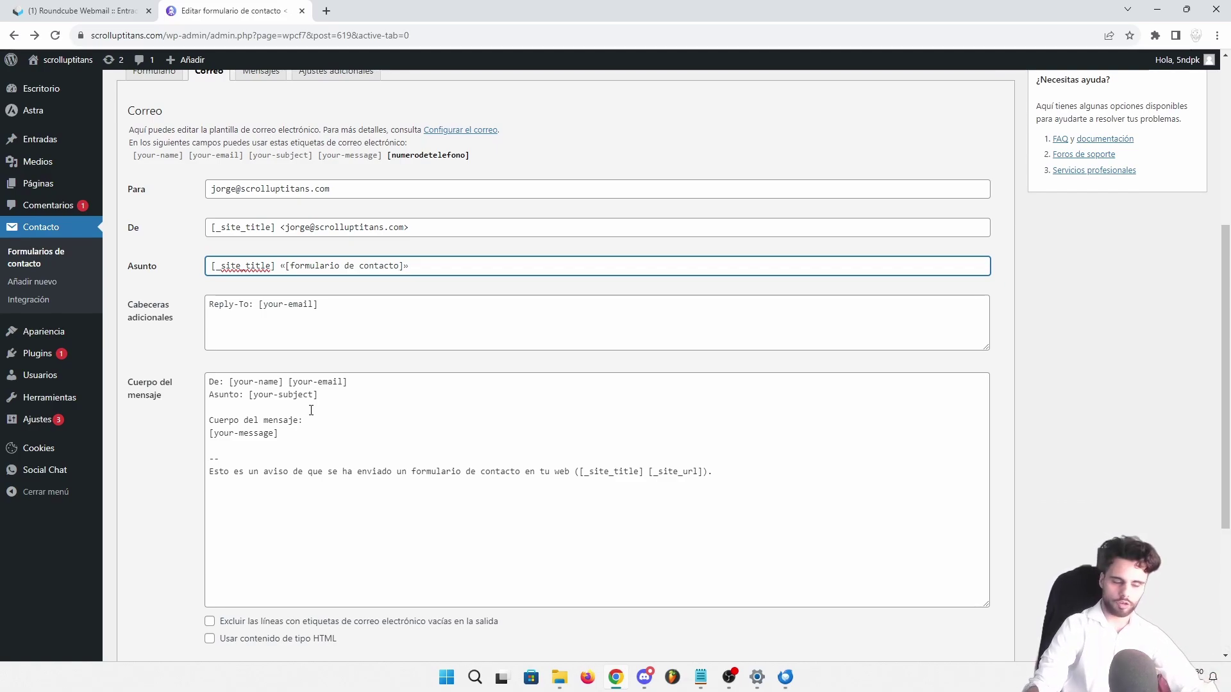
Review the mail body's [your-message] tag and the site_title footer line
{"action": "left_click_drag", "start_coordinate": [209, 471], "coordinate": [568, 467]}
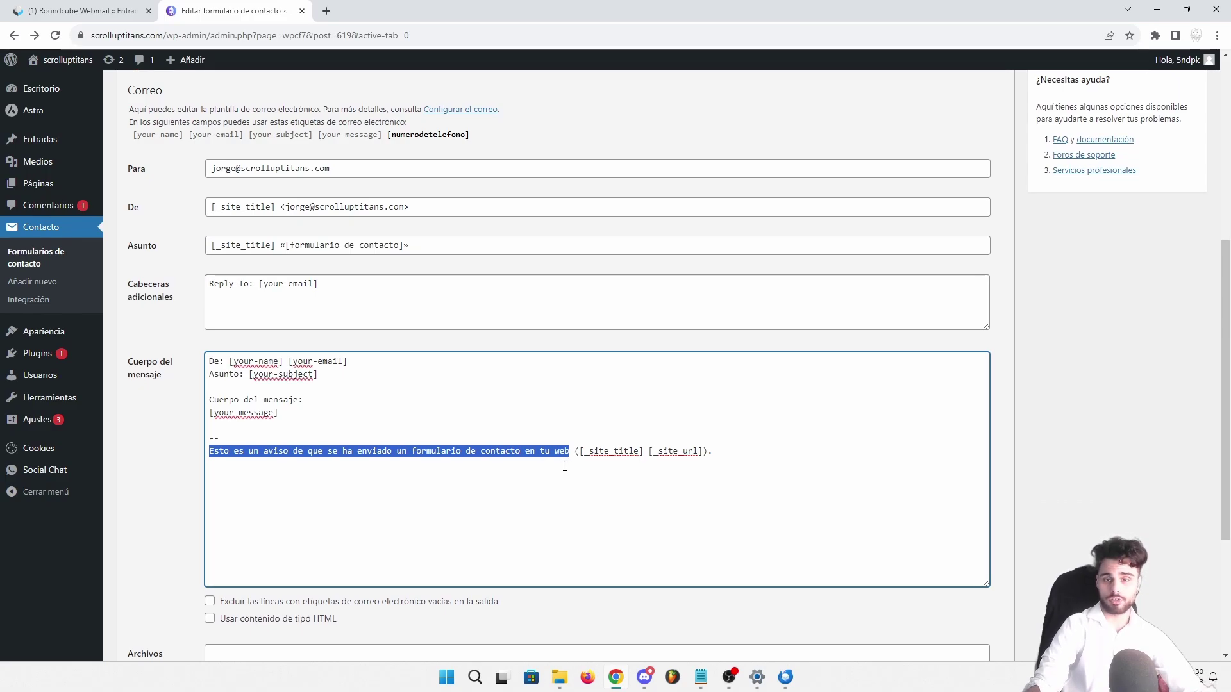
{"action": "left_click_drag", "start_coordinate": [638, 453], "coordinate": [580, 457]}
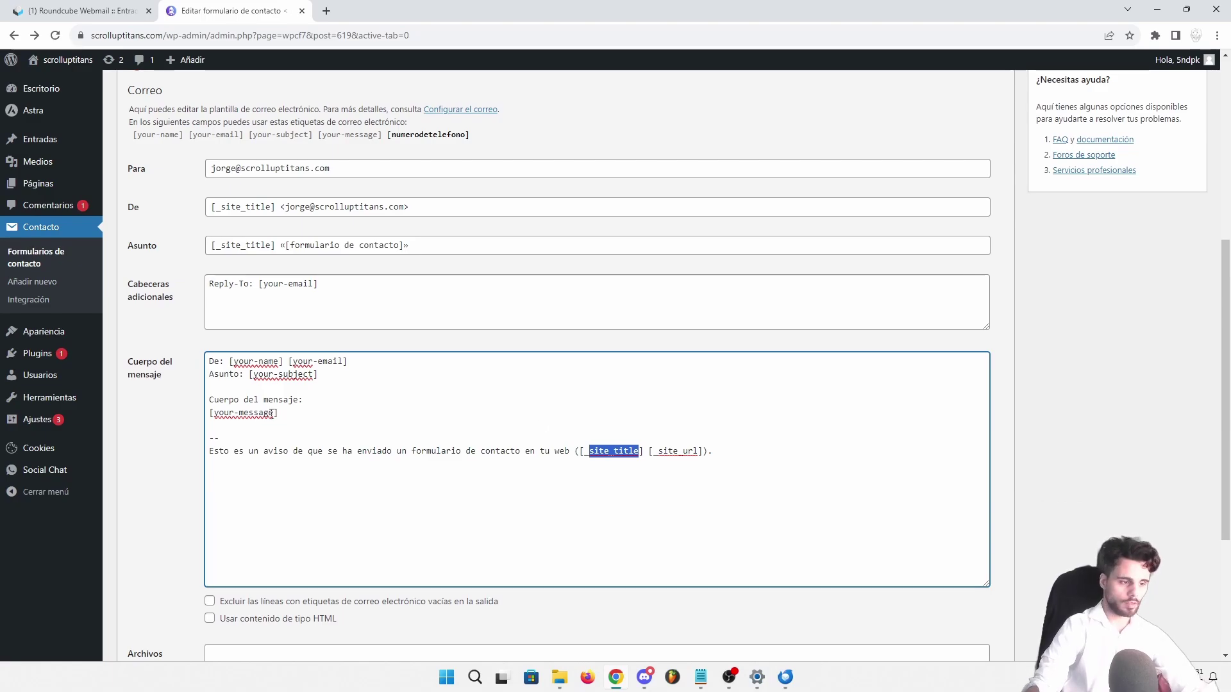
{"action": "left_click_drag", "start_coordinate": [210, 414], "coordinate": [280, 415]}
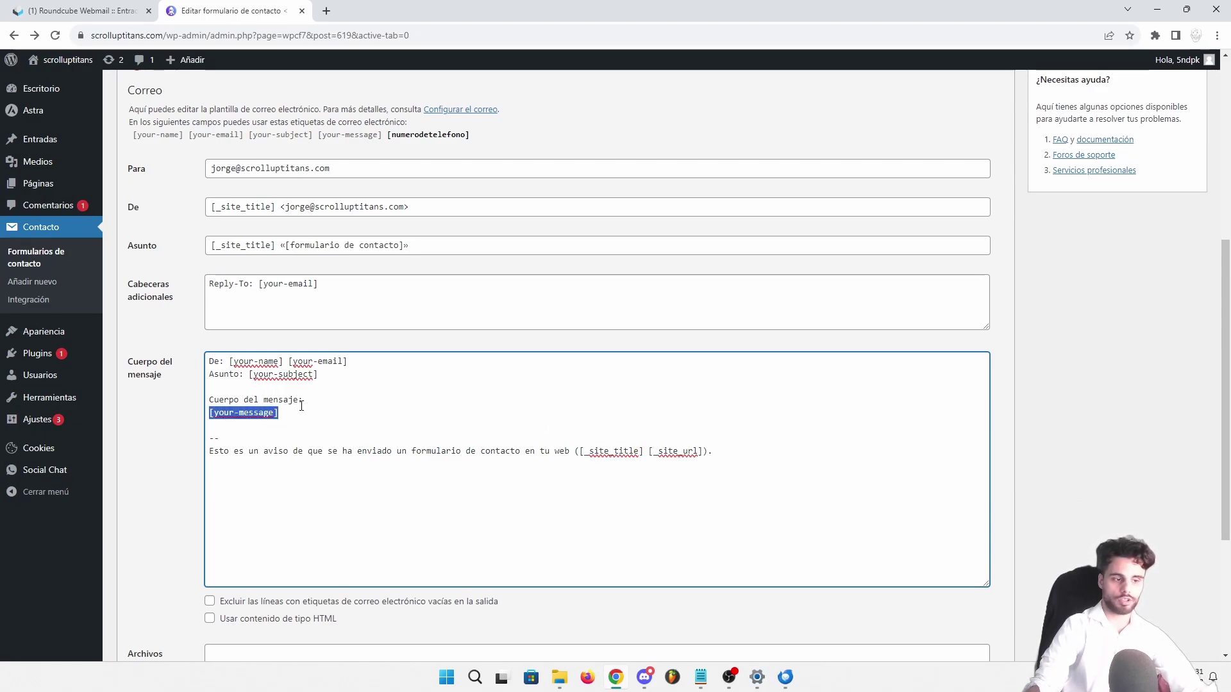
{"action": "scroll", "coordinate": [359, 382], "scroll_direction": "down", "scroll_amount": 3}
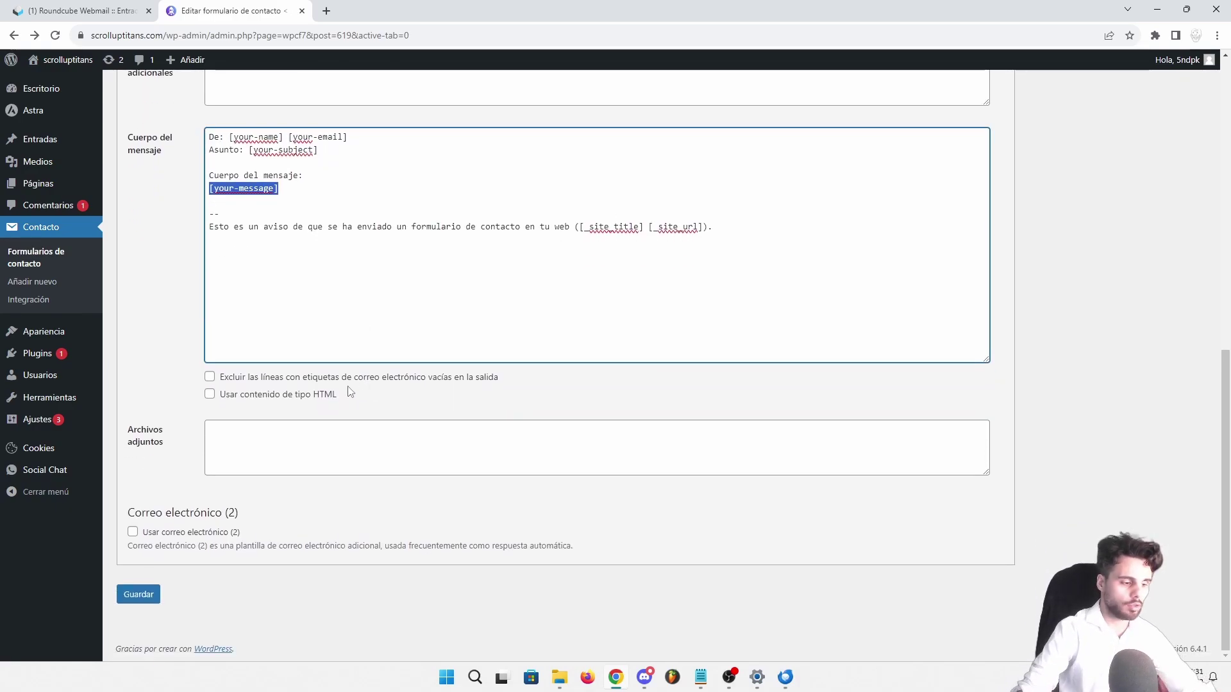
{"action": "scroll", "coordinate": [347, 391], "scroll_direction": "up", "scroll_amount": 8}
{"action": "scroll", "coordinate": [337, 389], "scroll_direction": "down", "scroll_amount": 2}
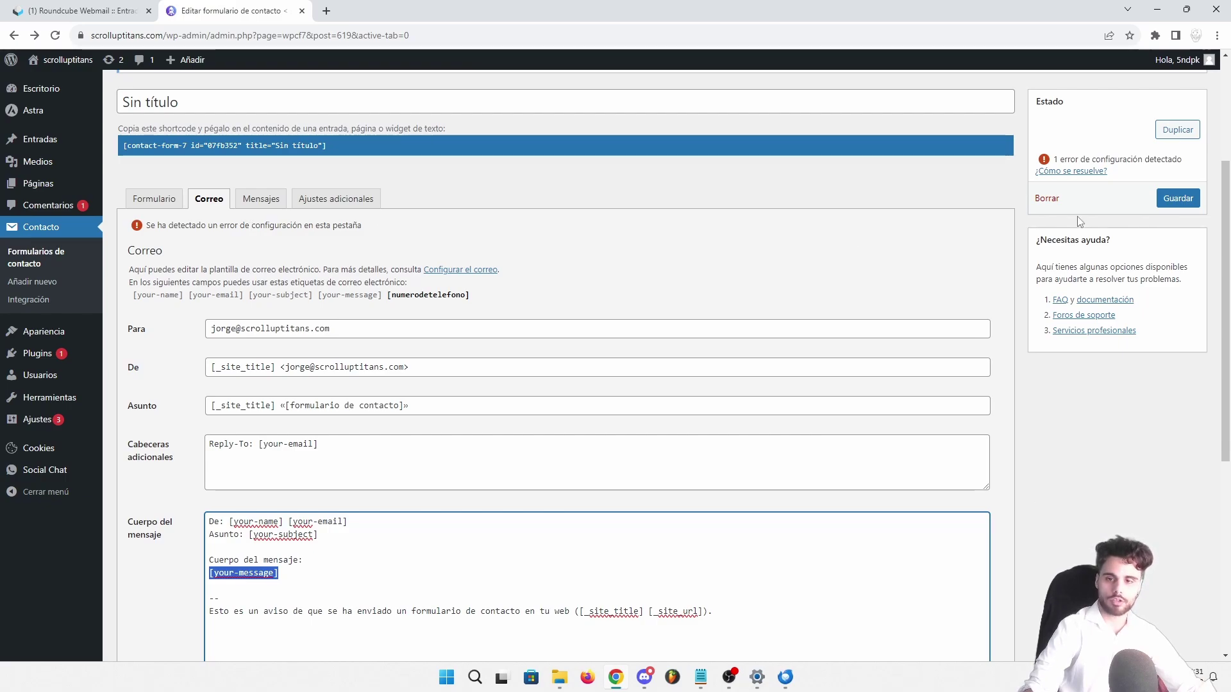
Save the form with its mail settings and copy its shortcode
{"action": "left_click", "coordinate": [1178, 198]}
{"action": "left_click", "coordinate": [344, 191]}
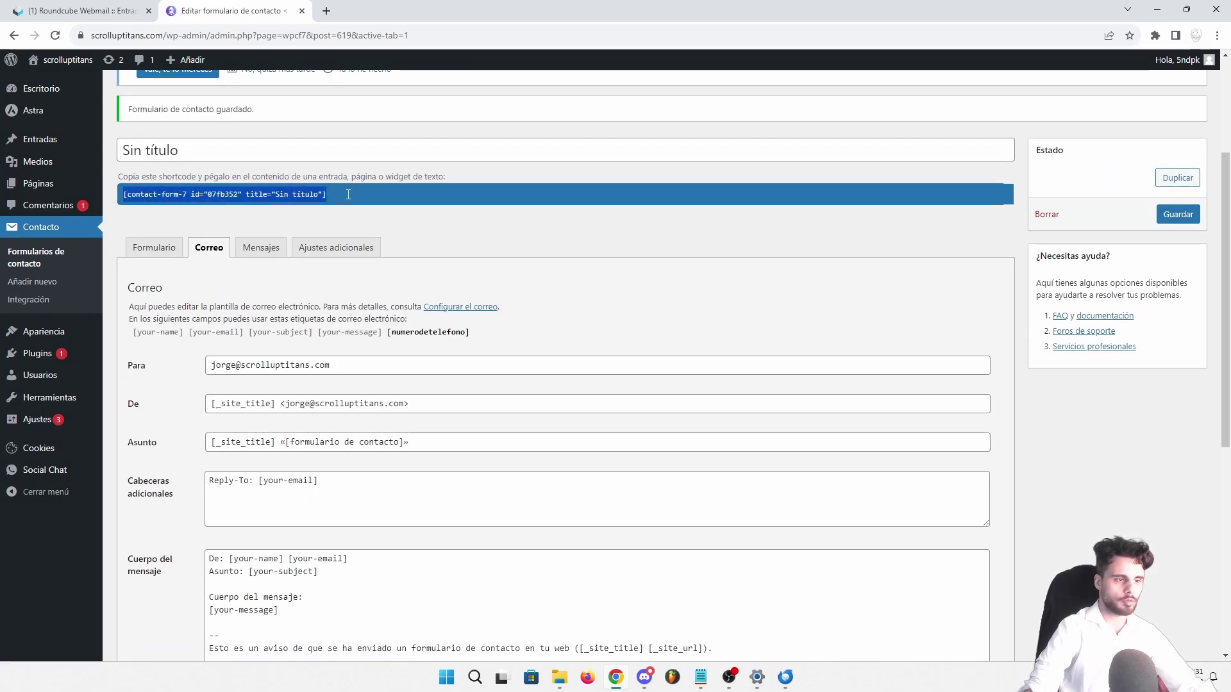
{"action": "right_click", "coordinate": [178, 200]}
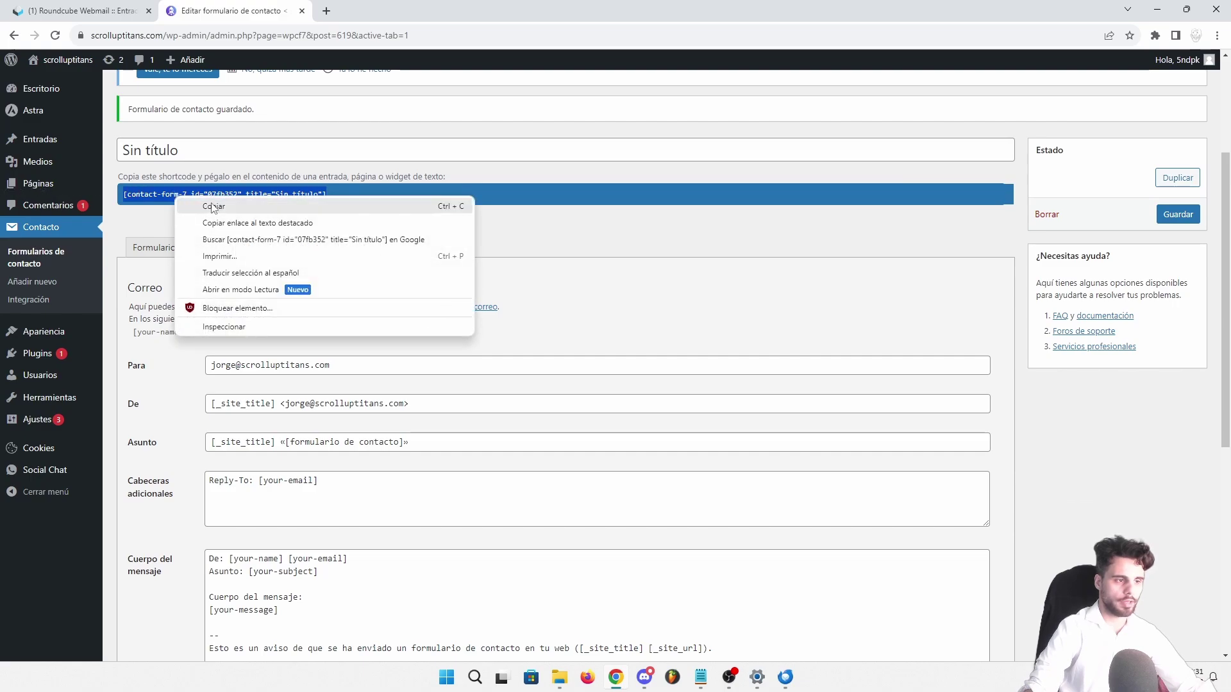
{"action": "left_click", "coordinate": [212, 205]}
Edit the Home page and add a Shortcode block containing the copied form shortcode
{"action": "middle_click", "coordinate": [55, 82]}
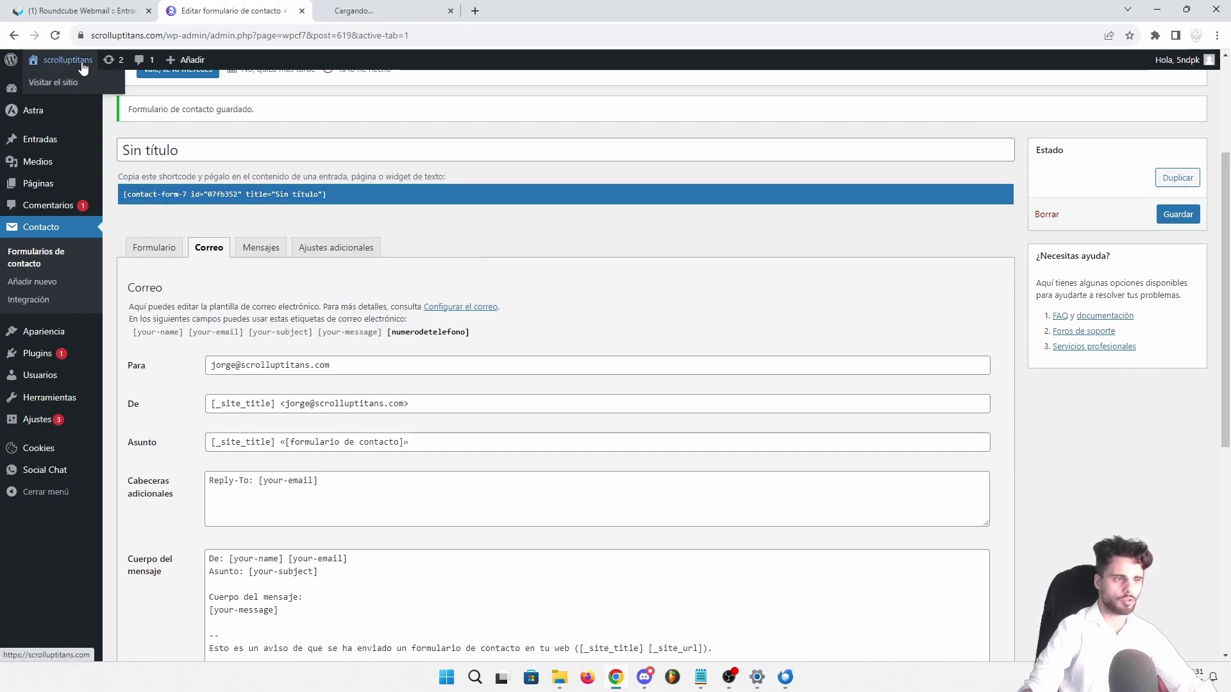
{"action": "left_click", "coordinate": [378, 10]}
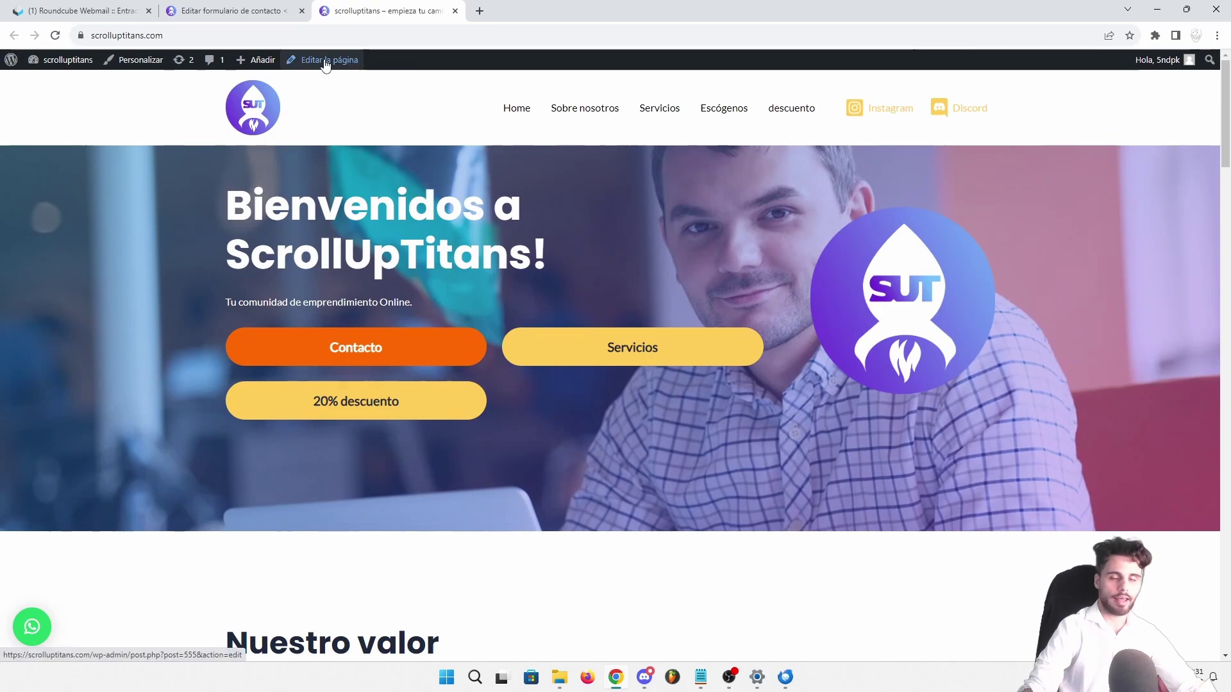
{"action": "left_click", "coordinate": [326, 59]}
{"action": "left_click", "coordinate": [891, 380]}
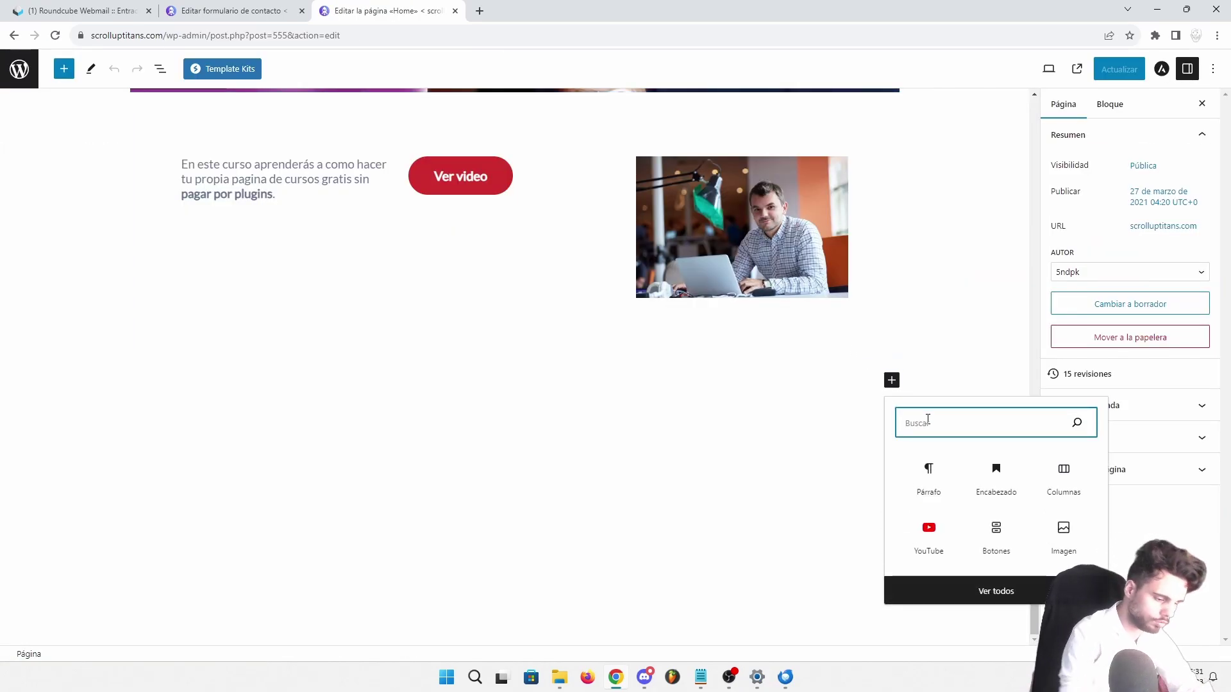
{"action": "type", "text": "shor"}
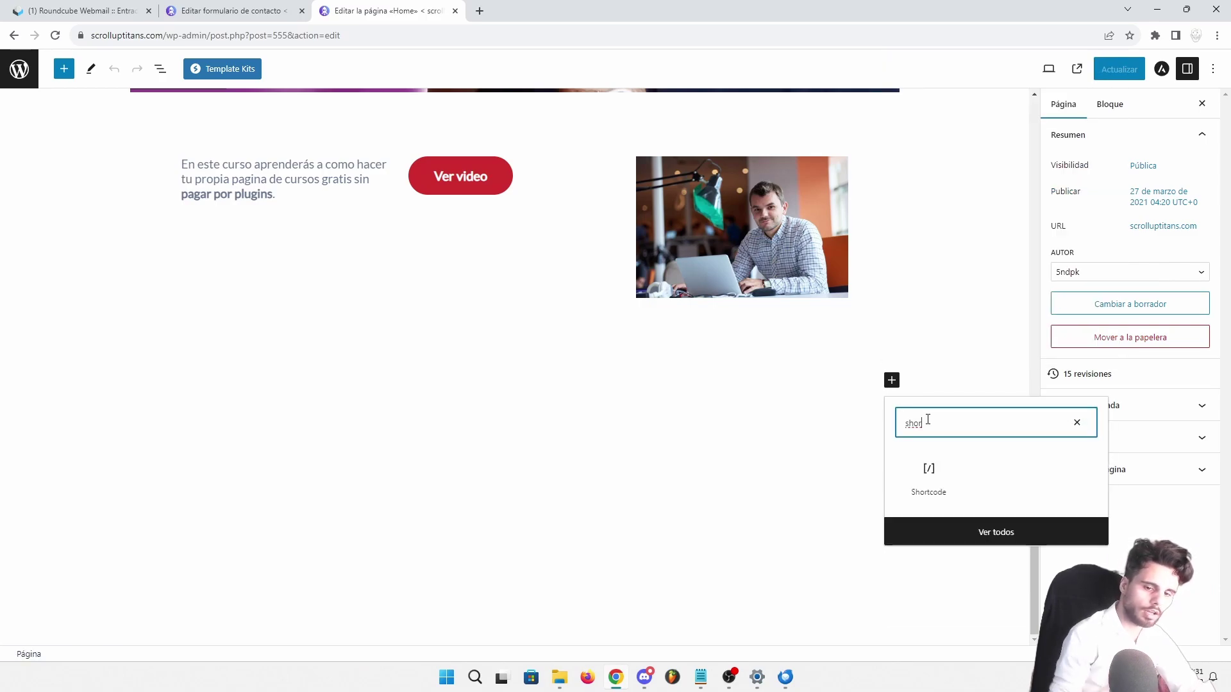
{"action": "left_click", "coordinate": [928, 480]}
{"action": "left_click", "coordinate": [928, 479]}
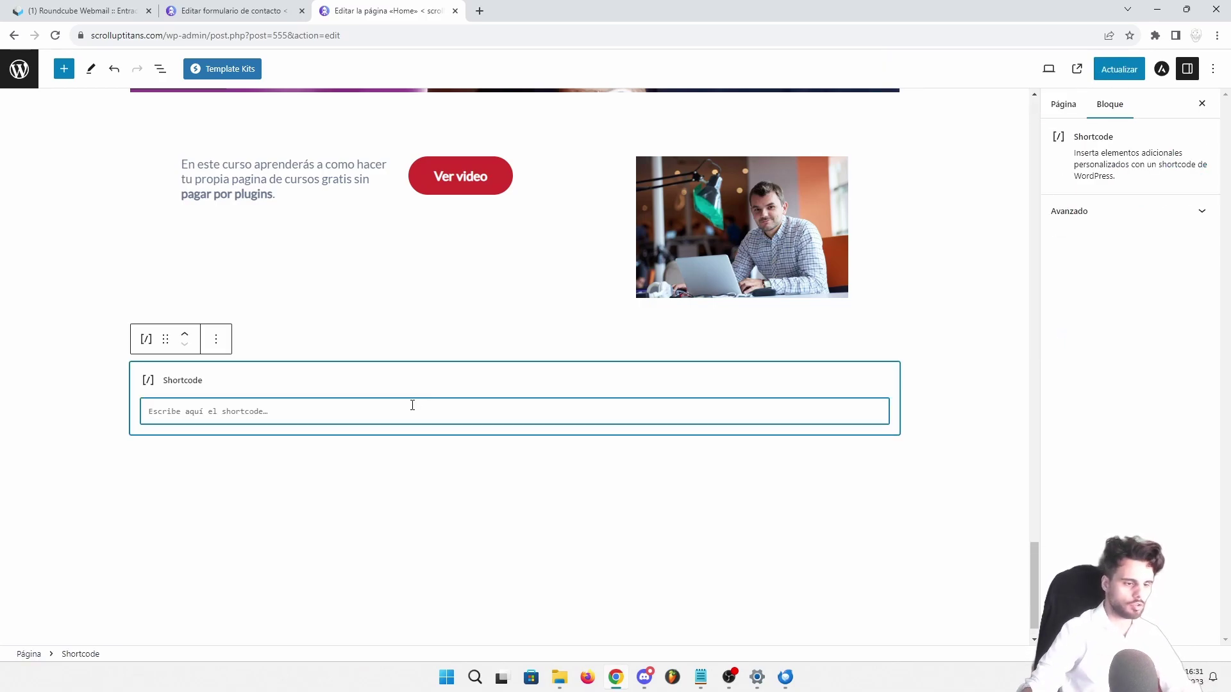
{"action": "key", "text": "ctrl+v"}
Update the Home page and view the live homepage with the form
{"action": "left_click", "coordinate": [1106, 71]}
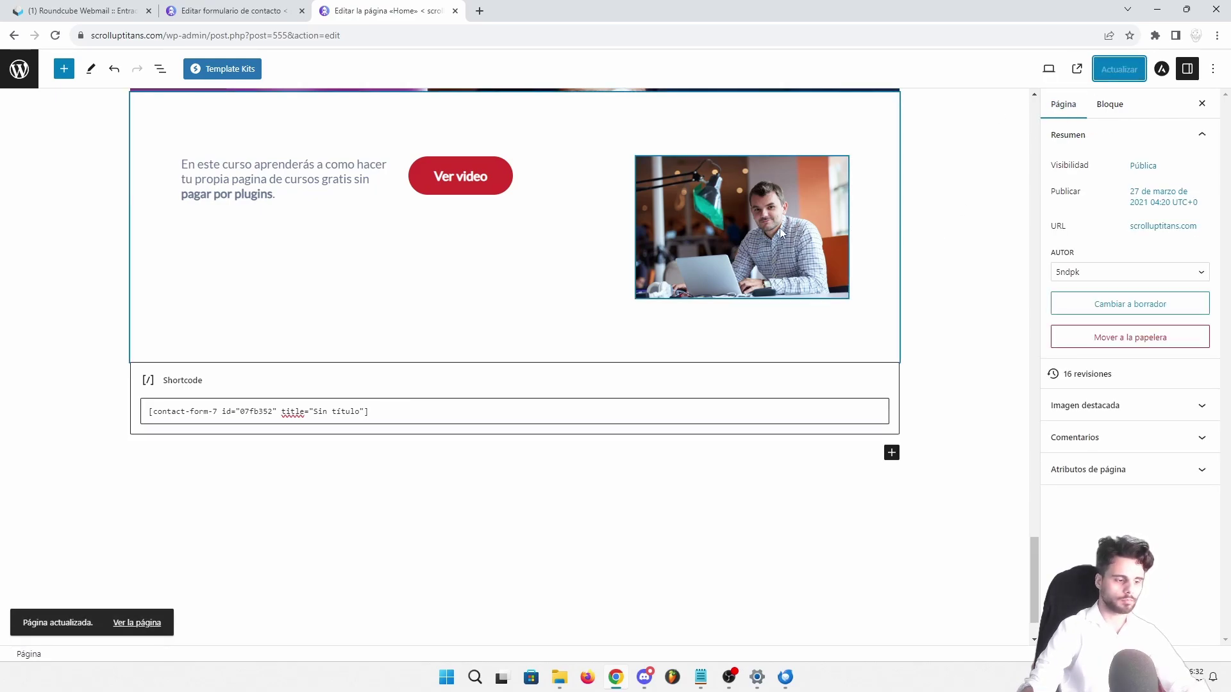
{"action": "left_click", "coordinate": [137, 623]}
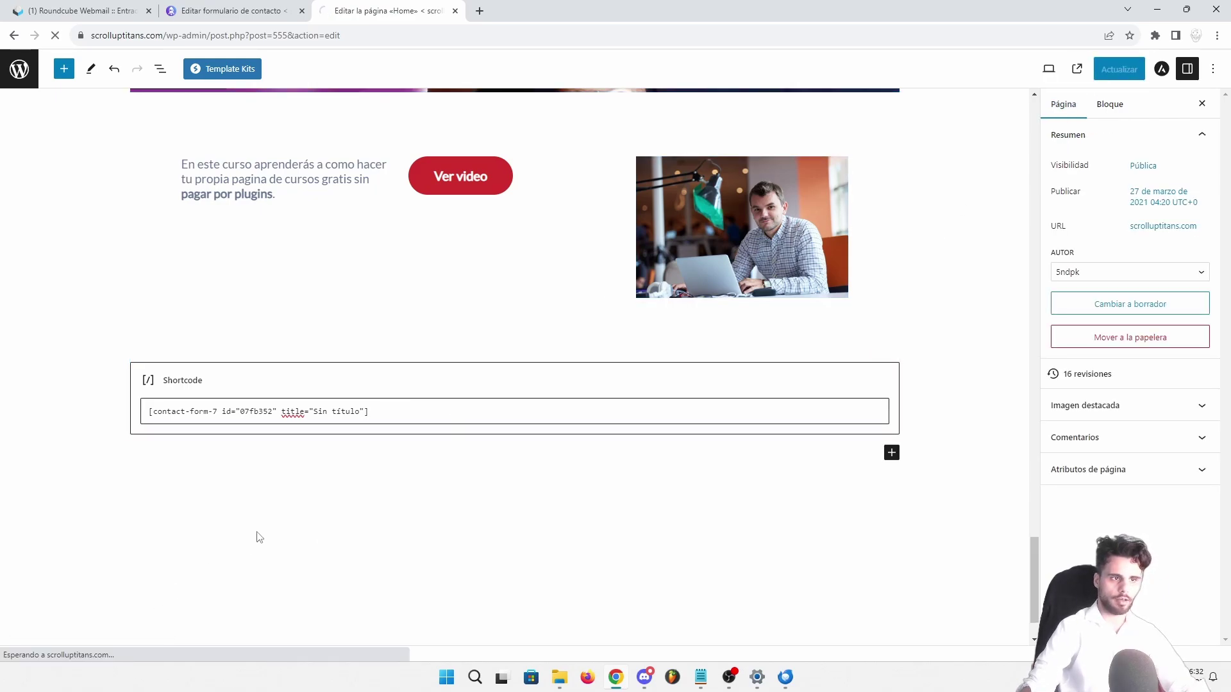
{"action": "scroll", "coordinate": [1226, 122], "scroll_direction": "down", "scroll_amount": 15}
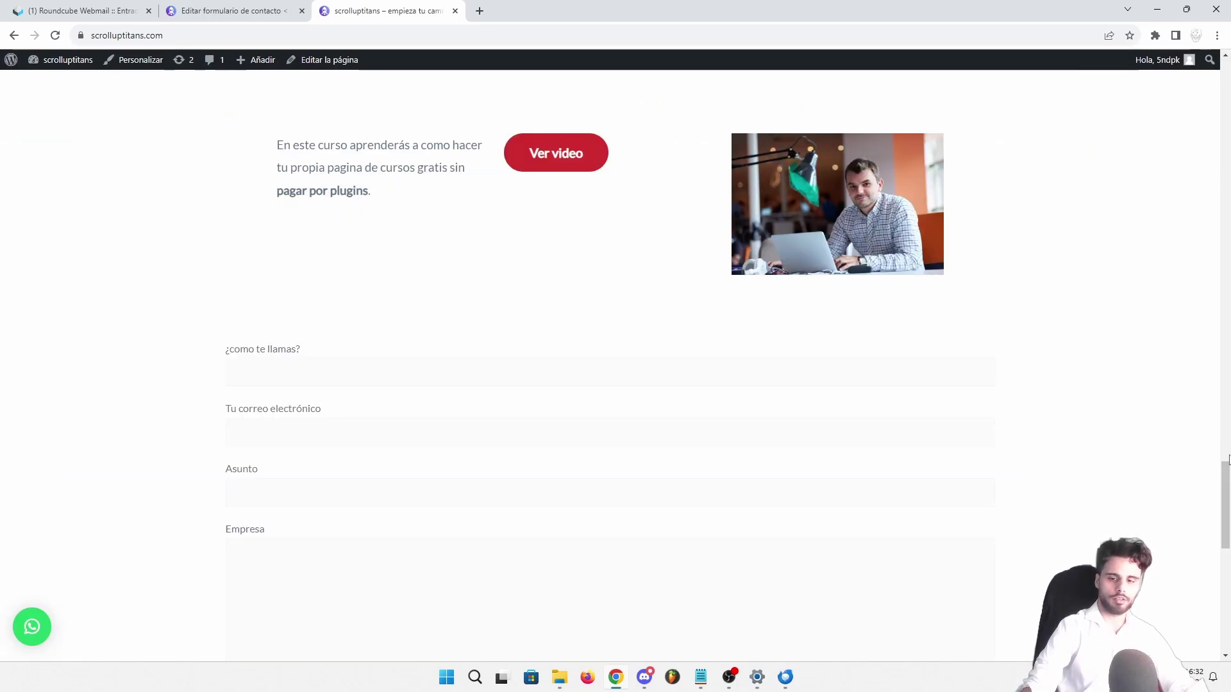
{"action": "left_click_drag", "start_coordinate": [1226, 483], "coordinate": [1229, 508]}
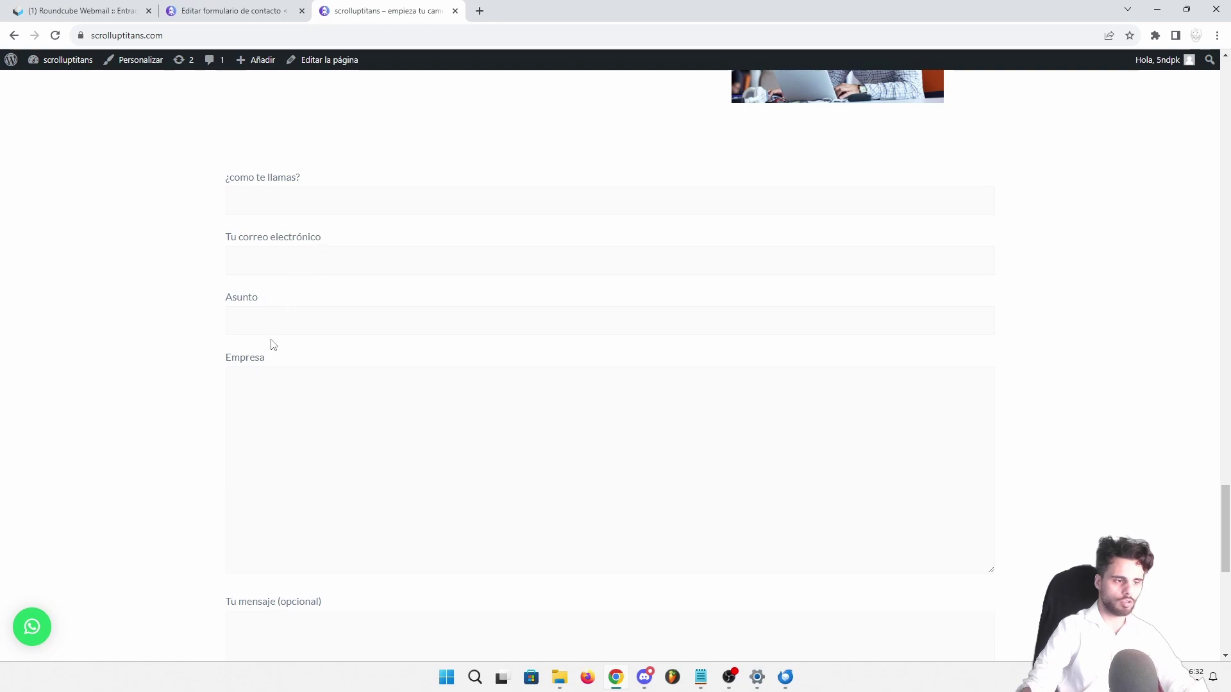
{"action": "scroll", "coordinate": [292, 442], "scroll_direction": "down", "scroll_amount": 3}
{"action": "left_click", "coordinate": [288, 453]}
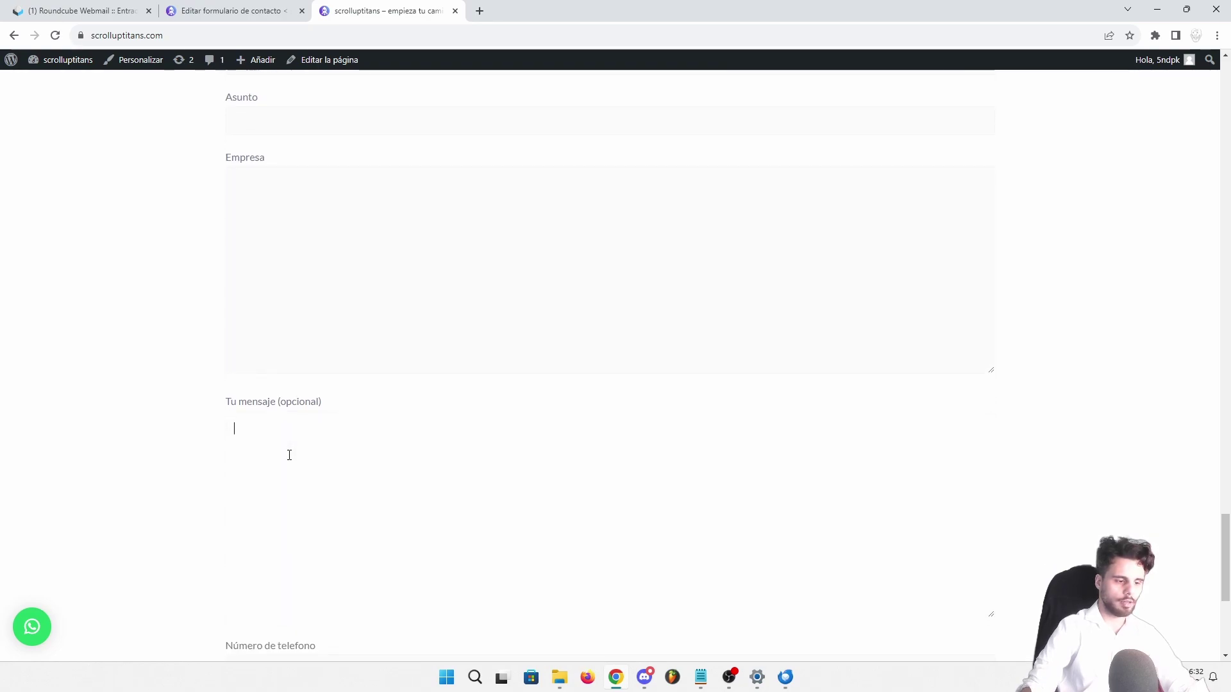
{"action": "scroll", "coordinate": [289, 448], "scroll_direction": "down", "scroll_amount": 4}
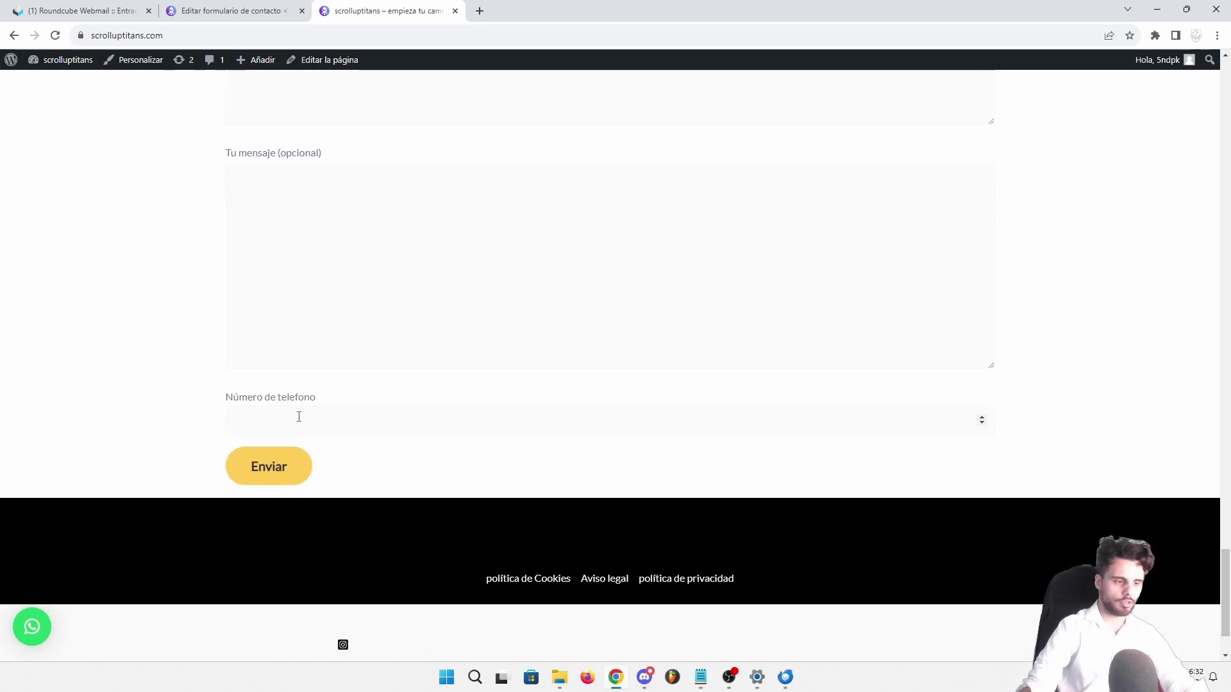
{"action": "left_click", "coordinate": [300, 417]}
{"action": "type", "text": "4"}
{"action": "left_click", "coordinate": [177, 416]}
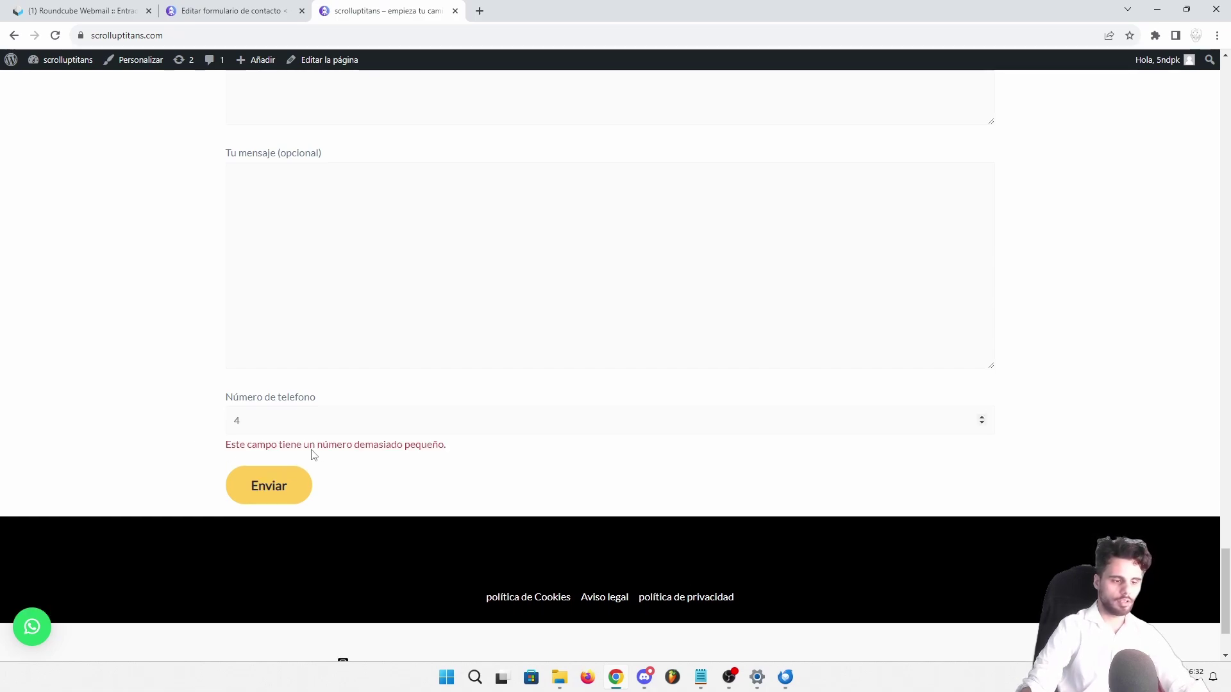
{"action": "type", "text": "6666666666666666"}
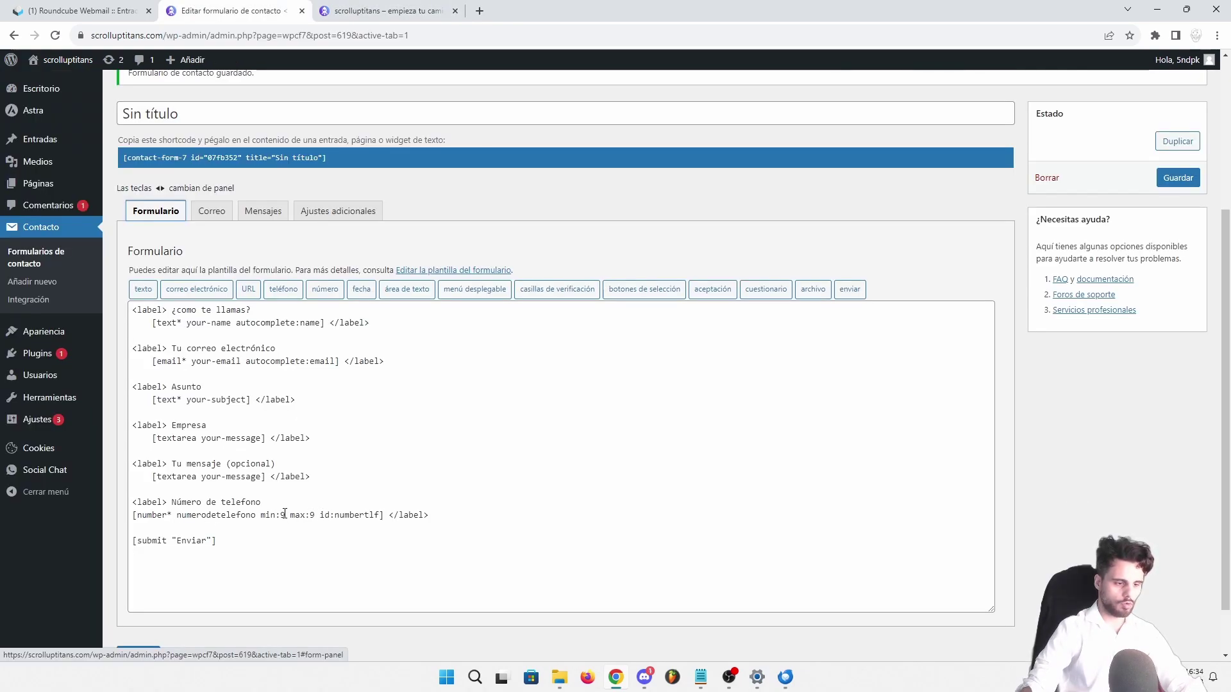
Delete 'min:9 max:9' from the phone number tag, save the form, and reload the live homepage
{"action": "left_click", "coordinate": [284, 514]}
{"action": "left_click_drag", "start_coordinate": [314, 515], "coordinate": [263, 515]}
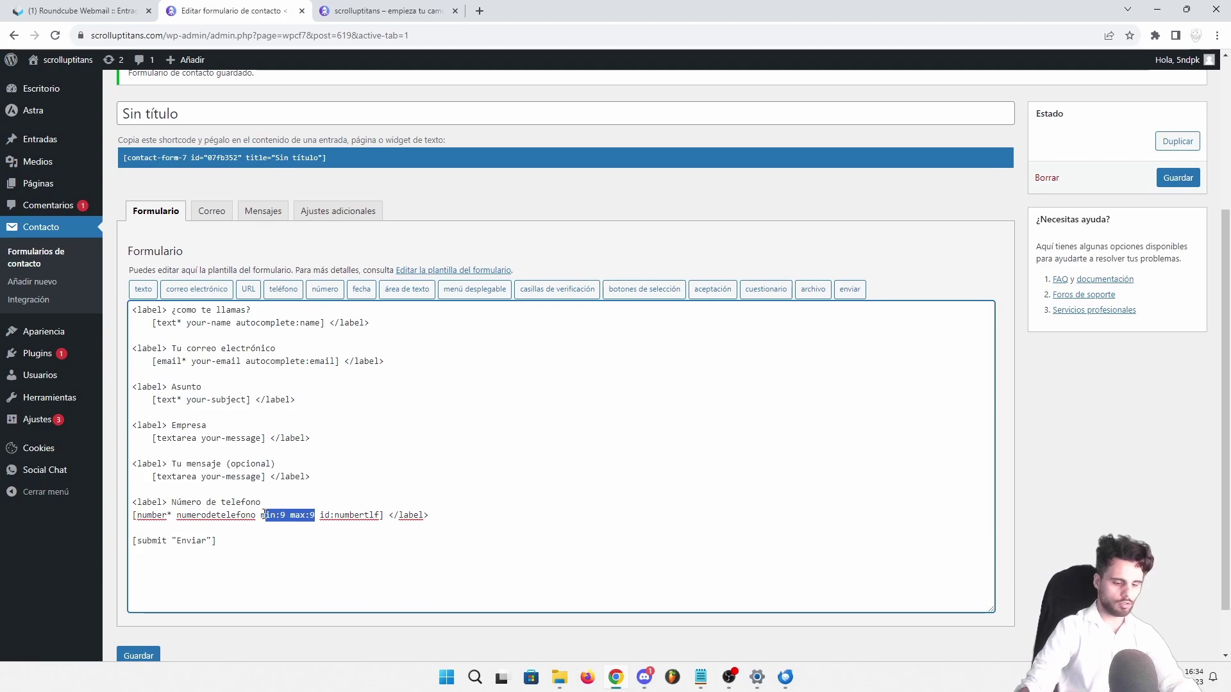
{"action": "key", "text": "BackSpace"}
{"action": "key", "text": "BackSpace"}
{"action": "key", "text": "BackSpace"}
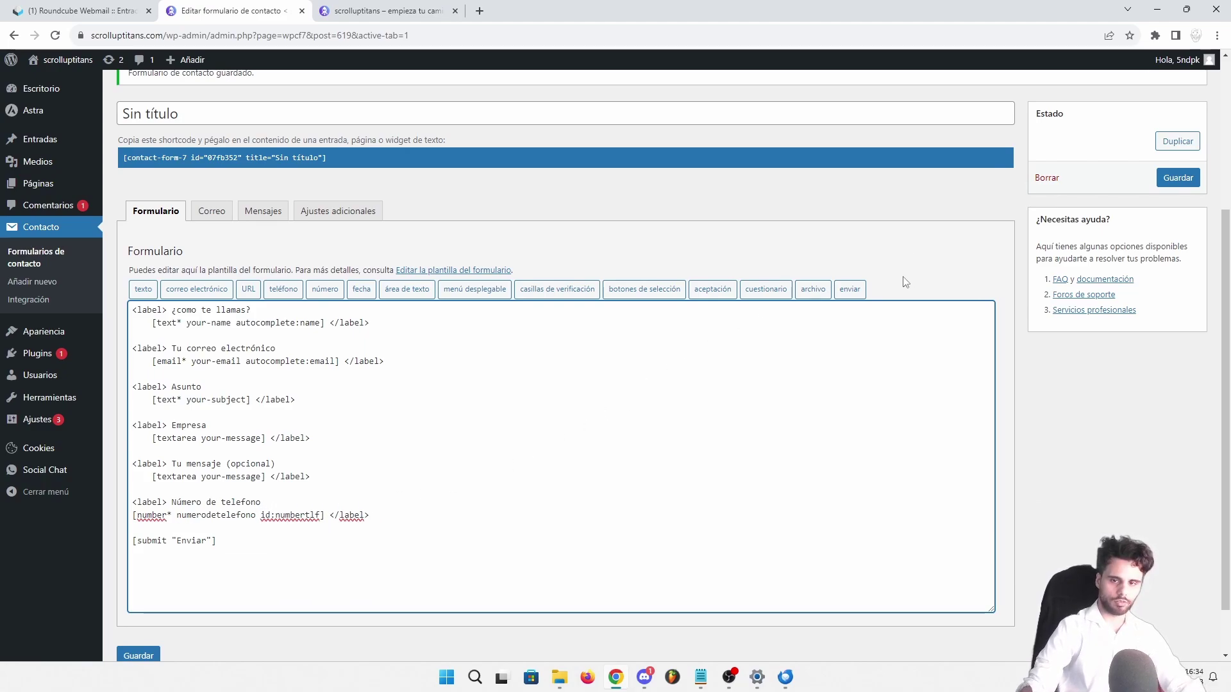
{"action": "left_click", "coordinate": [1178, 178]}
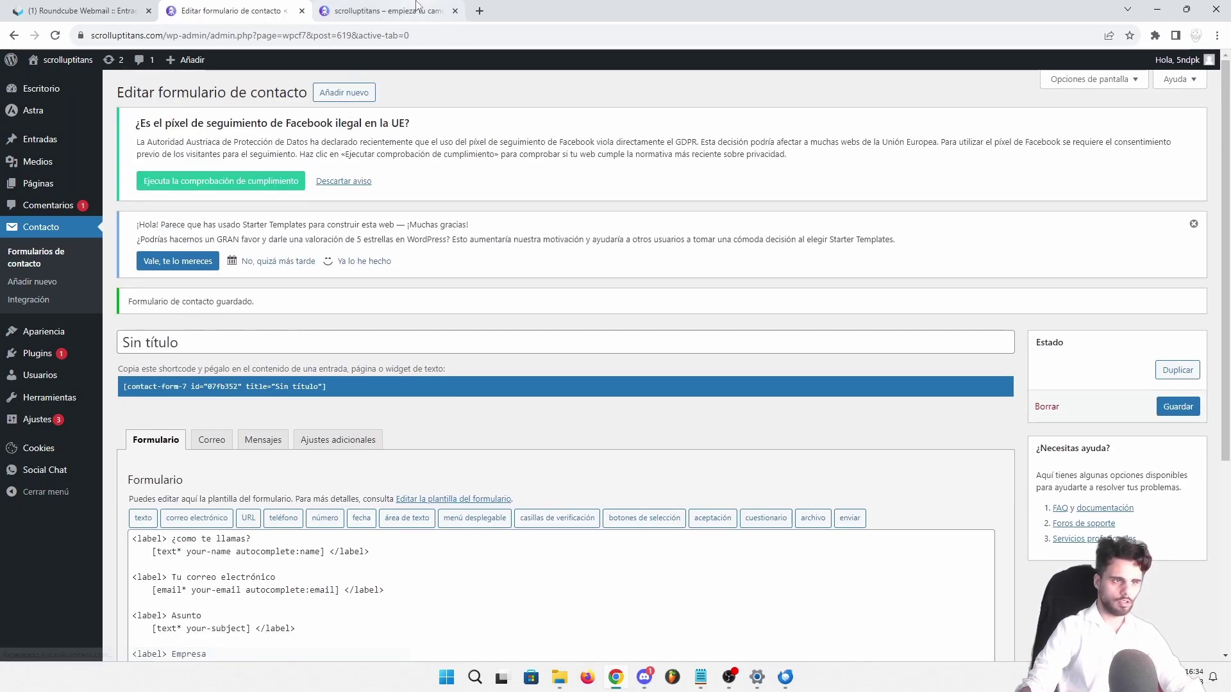
{"action": "left_click", "coordinate": [416, 6]}
{"action": "key", "text": "F5"}
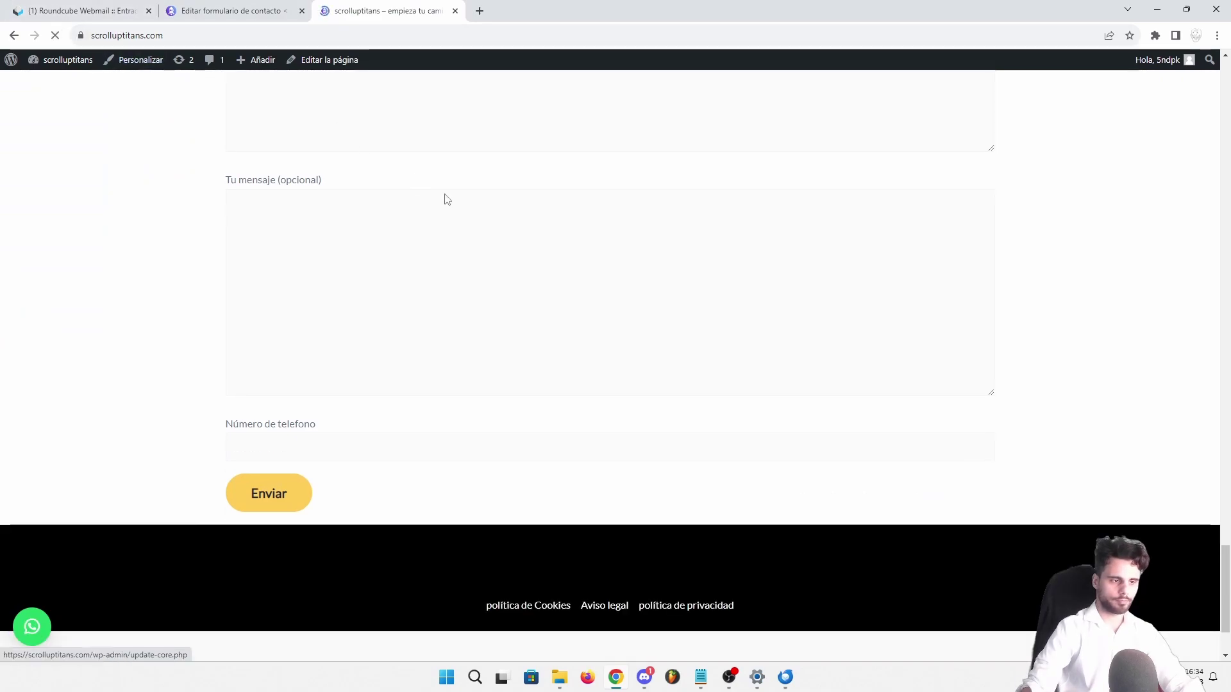
Submit the homepage contact form with a nine-digit phone number and select the sent confirmation text
{"action": "left_click", "coordinate": [308, 338]}
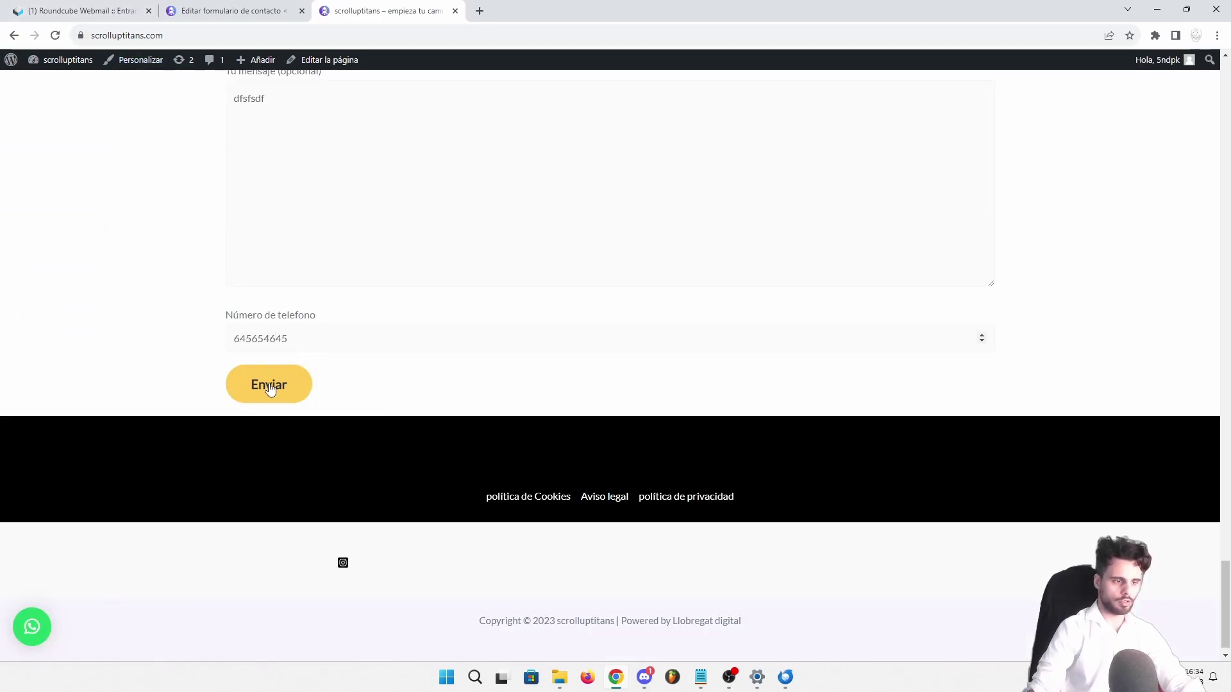
{"action": "left_click", "coordinate": [269, 387]}
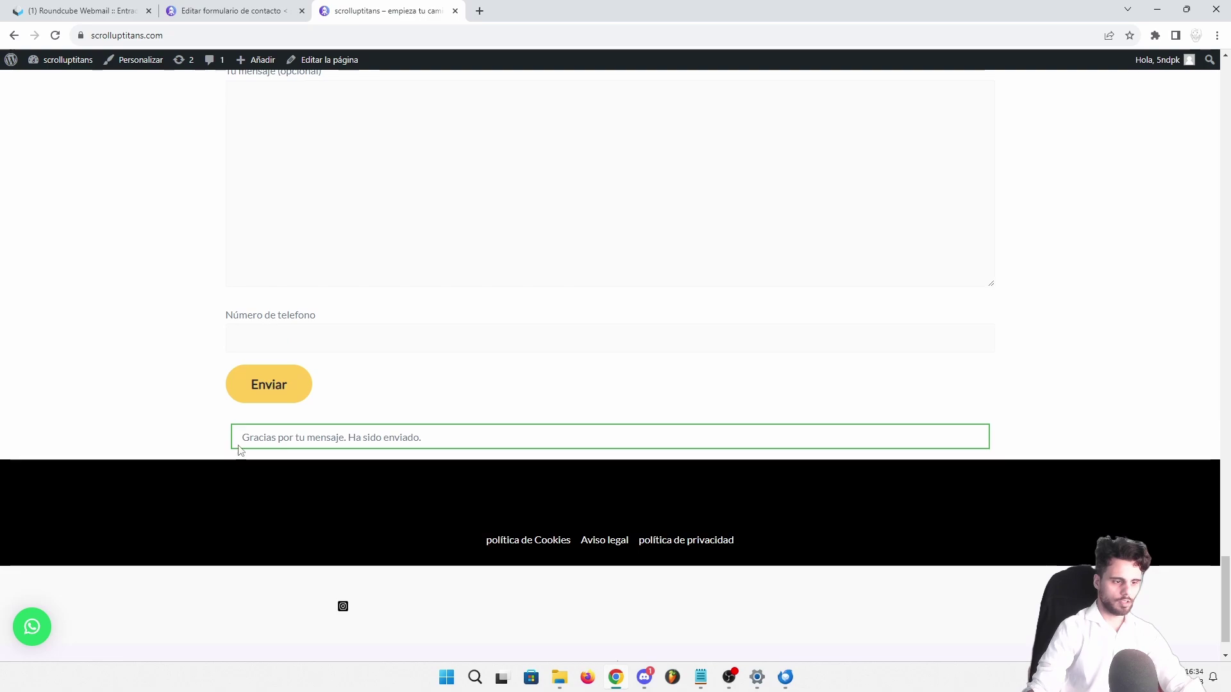
{"action": "left_click_drag", "start_coordinate": [238, 449], "coordinate": [422, 437]}
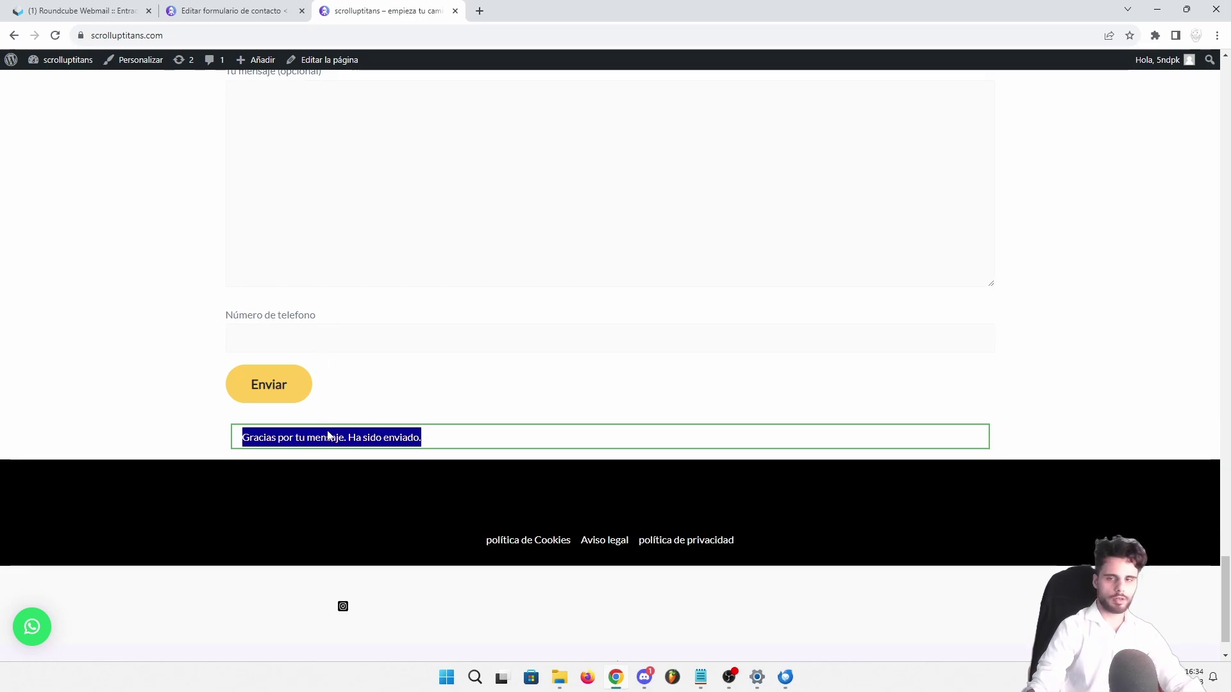
Show the form's Mensajes settings in the editor, down to the success text 'Gracias por tu mensaje. Ha sido enviado.'
{"action": "left_click", "coordinate": [252, 6]}
{"action": "scroll", "coordinate": [289, 295], "scroll_direction": "down", "scroll_amount": 2}
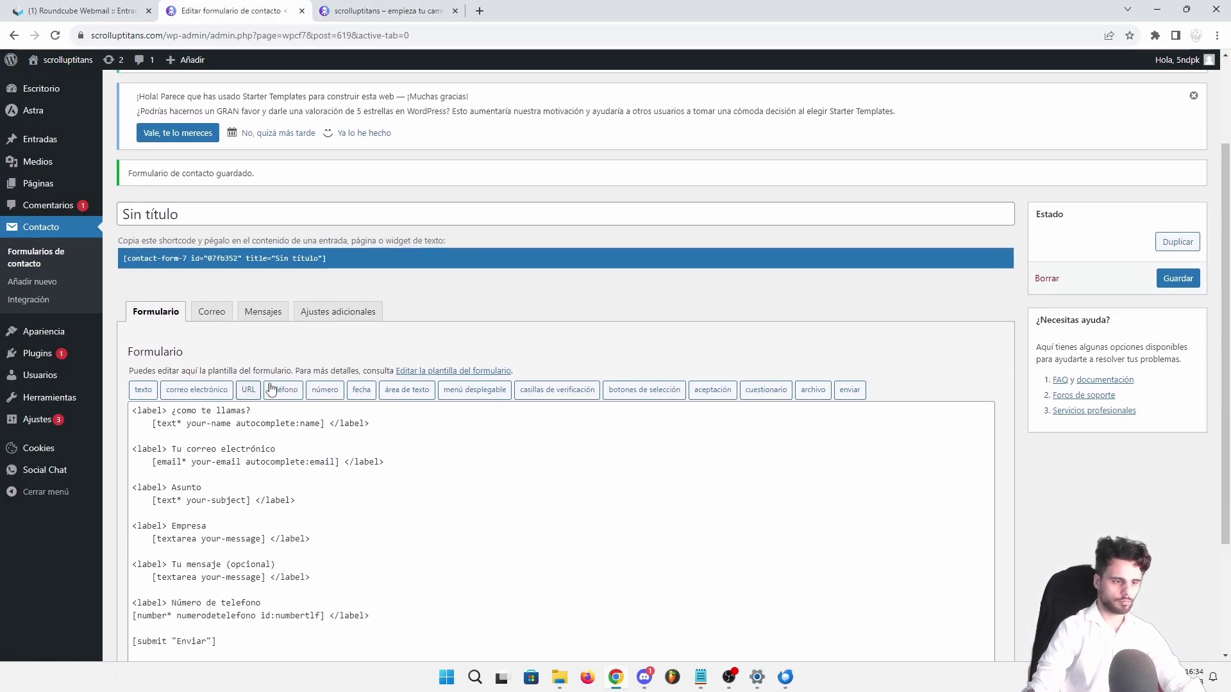
{"action": "left_click", "coordinate": [261, 314]}
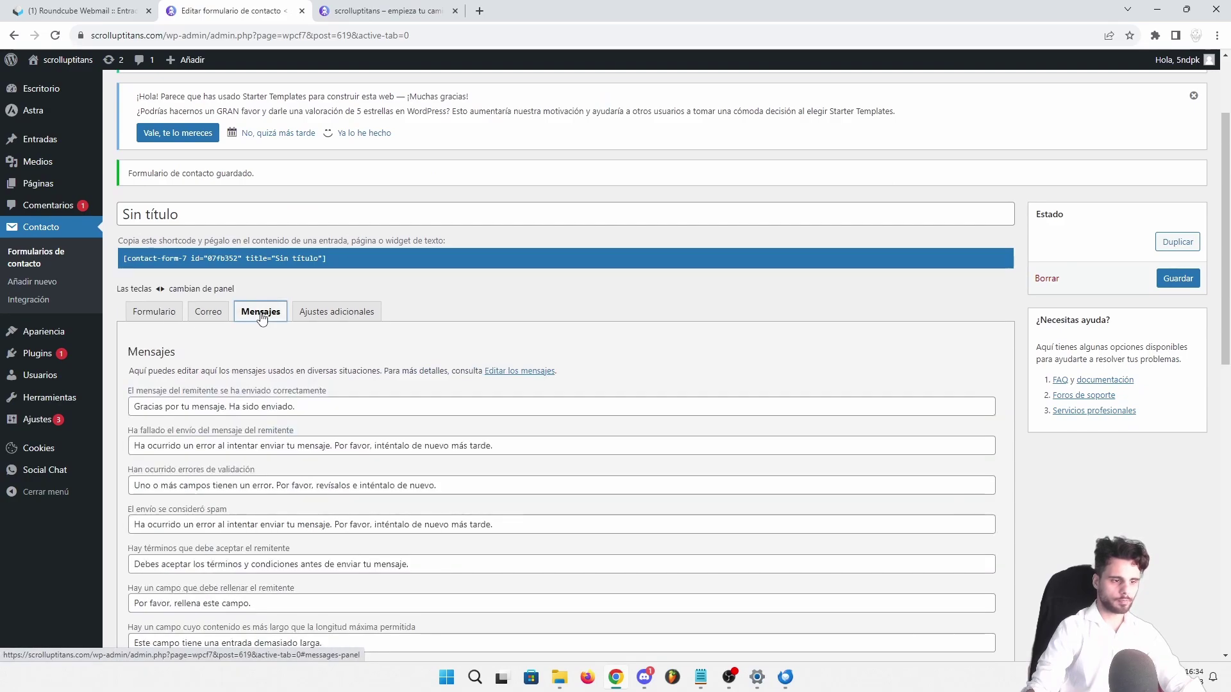
{"action": "scroll", "coordinate": [172, 342], "scroll_direction": "down", "scroll_amount": 1}
{"action": "scroll", "coordinate": [172, 342], "scroll_direction": "down", "scroll_amount": 2}
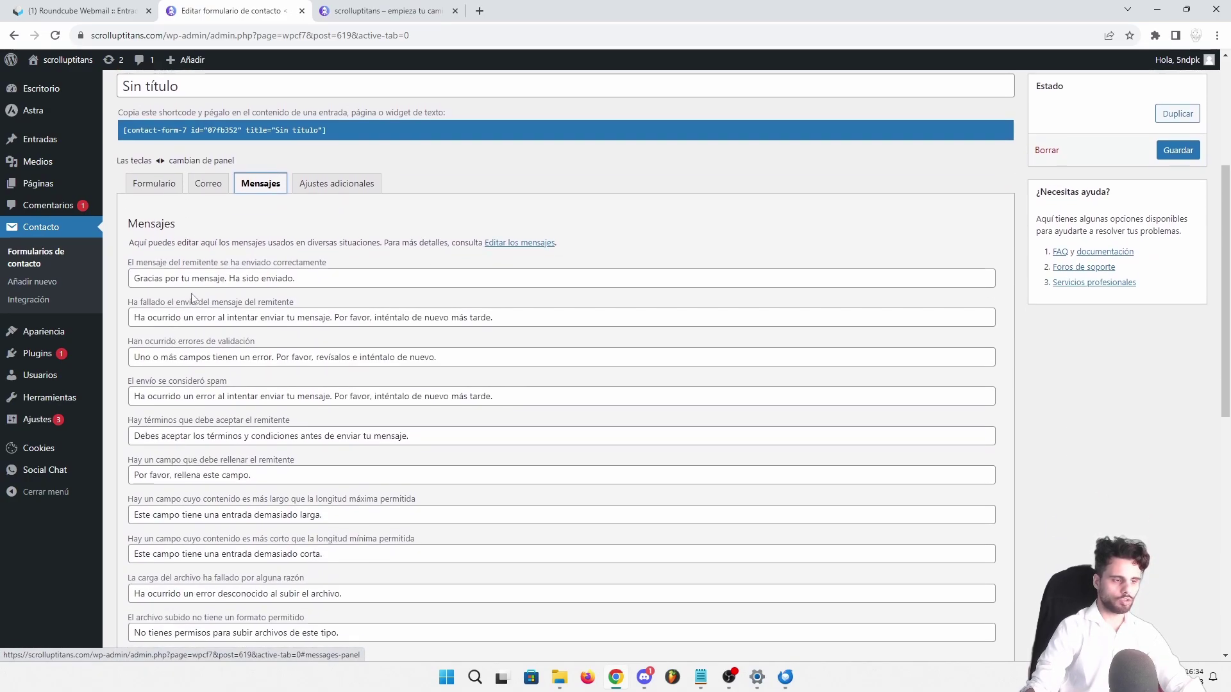